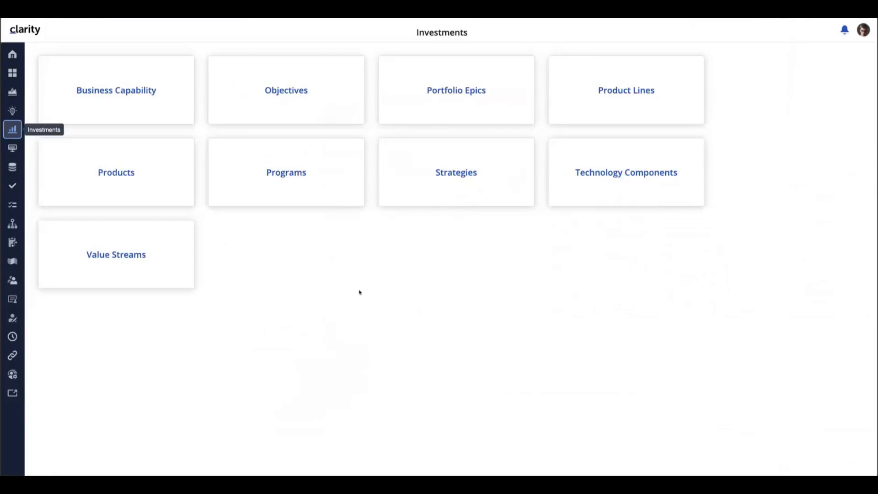
Open the Hierarchy of the Retail Banking product line
click(613, 94)
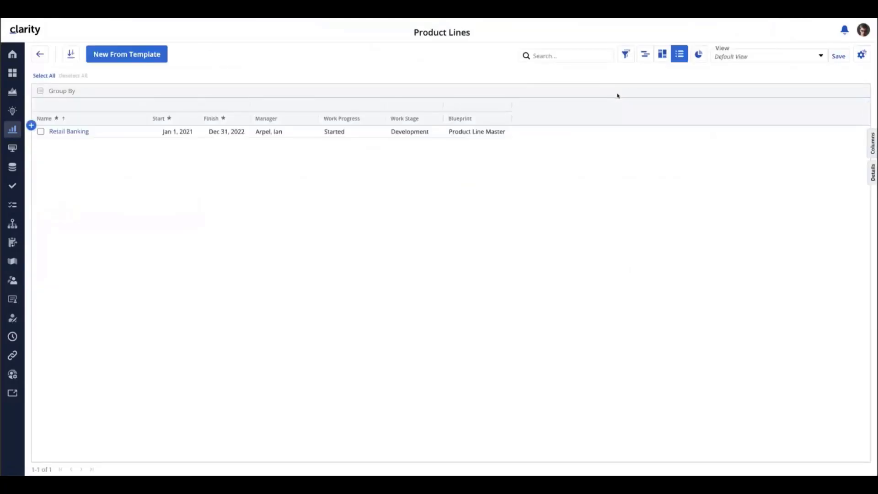
click(68, 132)
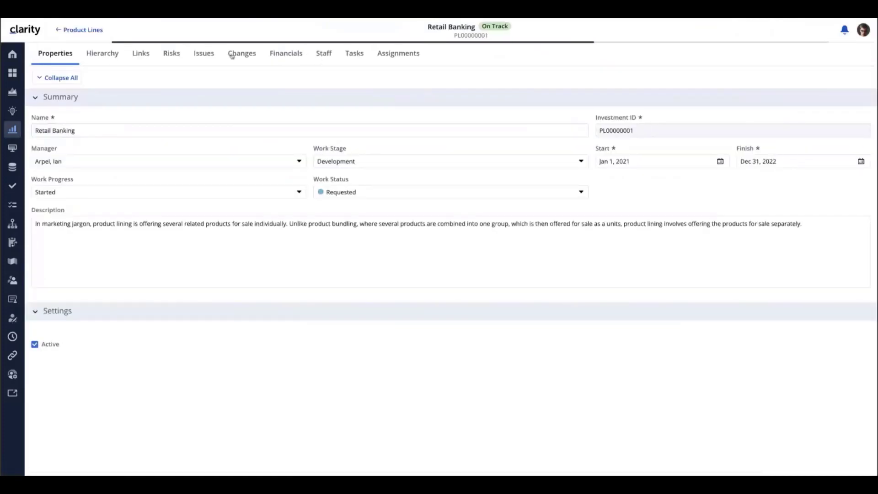
click(102, 53)
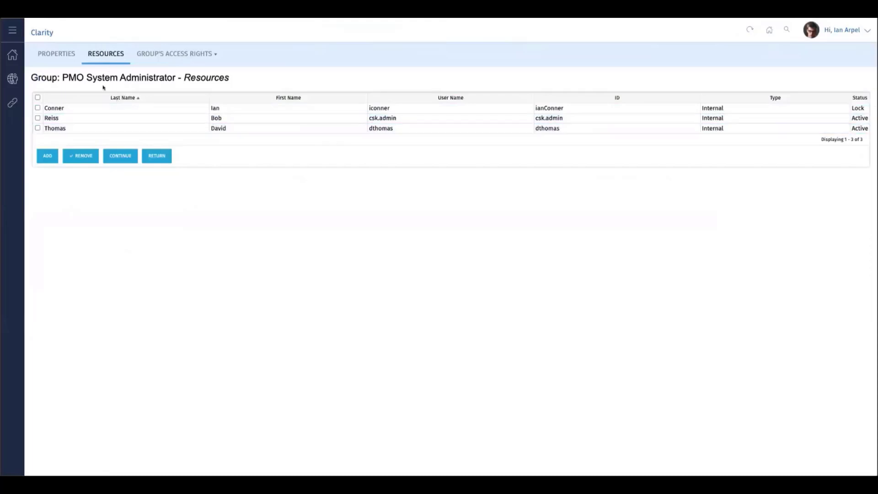
Filter the available resources by the administrator's last name and add the matching resource to the PMO System Administrator group
click(49, 158)
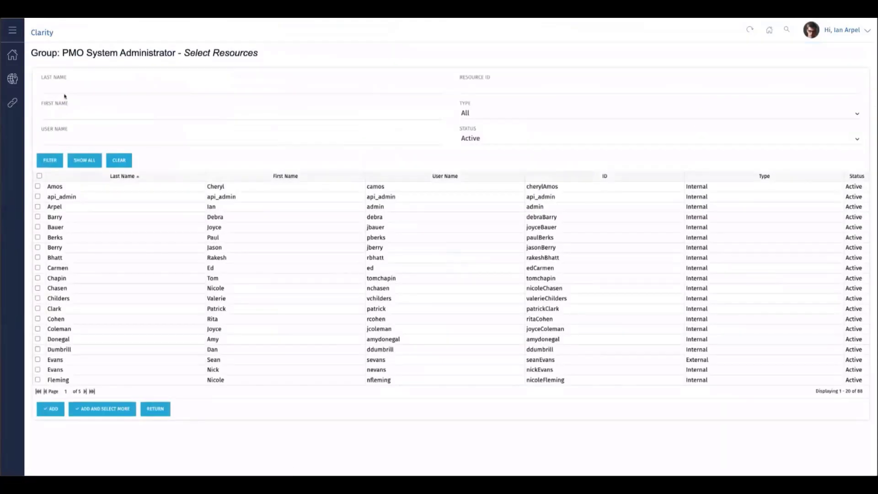
text(ian)
key(BackSpace)
key(BackSpace)
key(BackSpace)
text(arp)
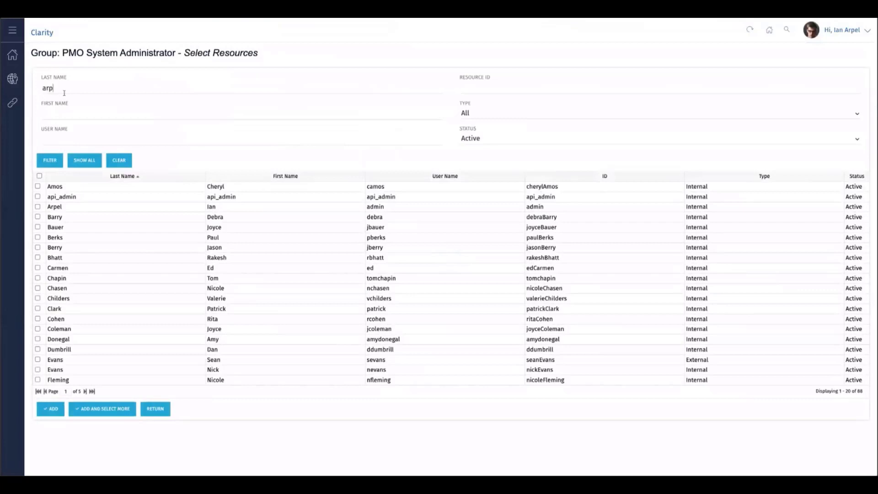
click(48, 161)
click(38, 186)
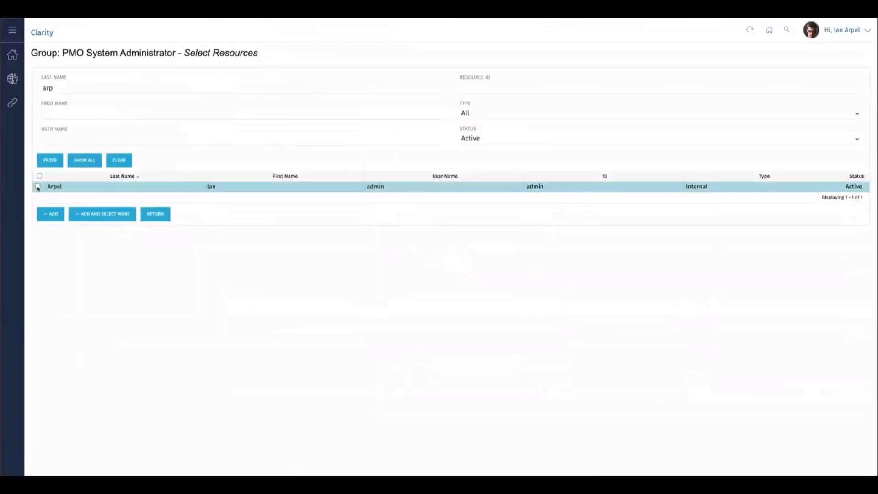
click(51, 215)
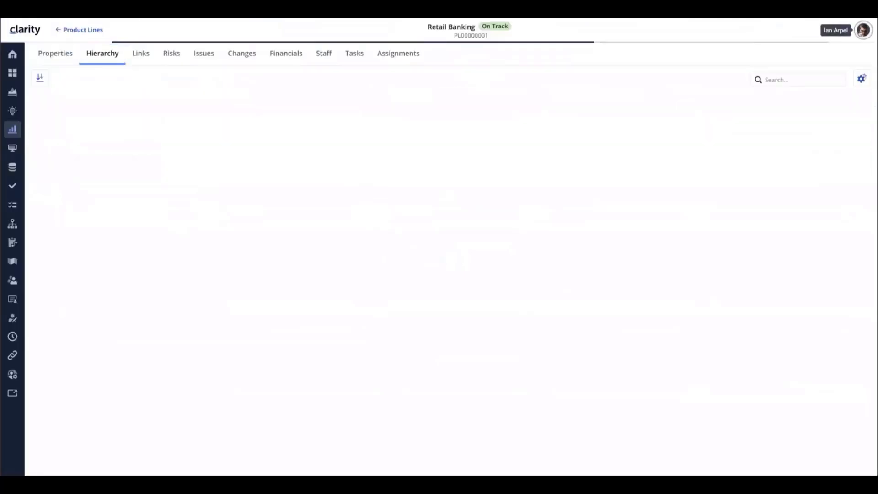
Log out of the session and log back in with the administrator's username and password
click(864, 30)
click(820, 105)
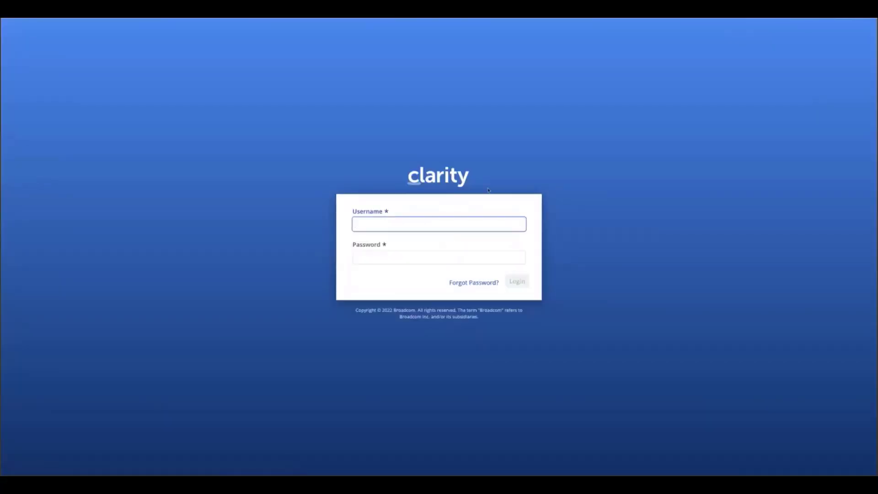
text(admin)
key(Tab)
text(admin)
key(Return)
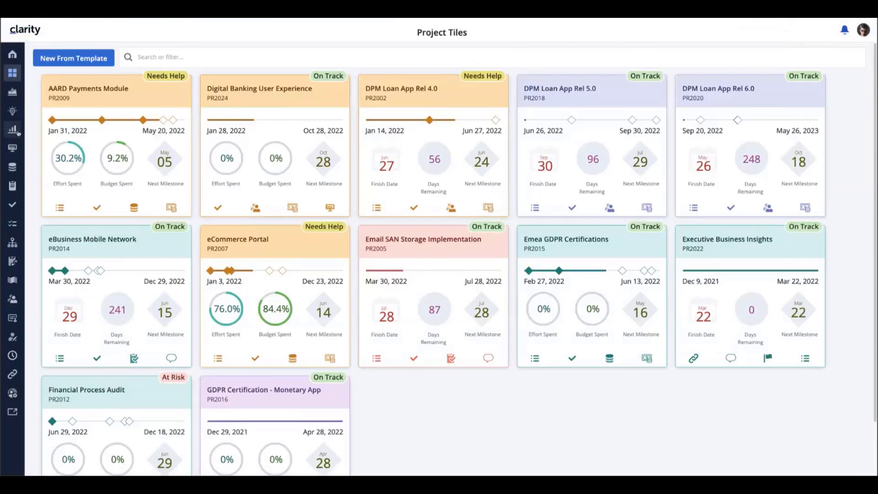
Reopen the Retail Banking product line after logging in and examine its Hierarchy of investments
click(12, 130)
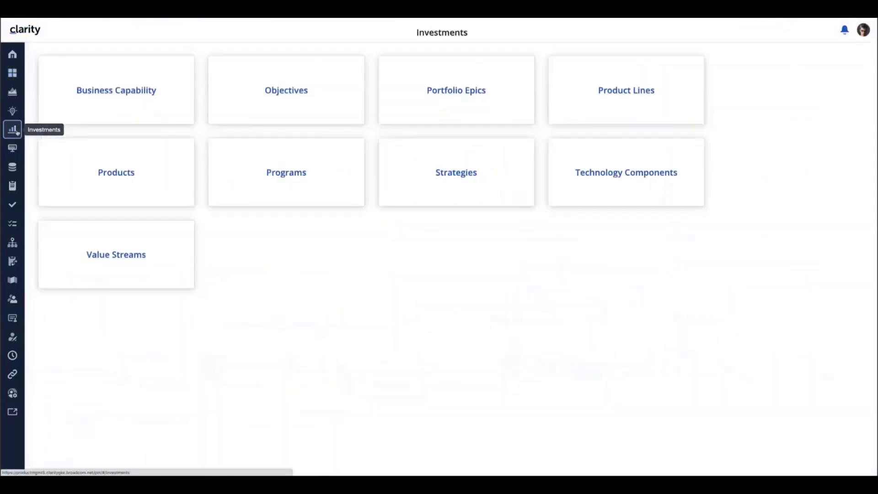
click(630, 94)
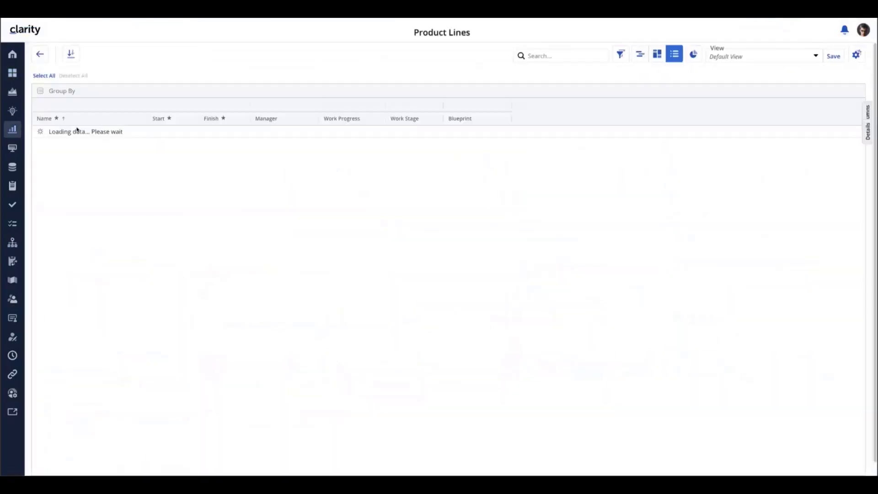
click(68, 132)
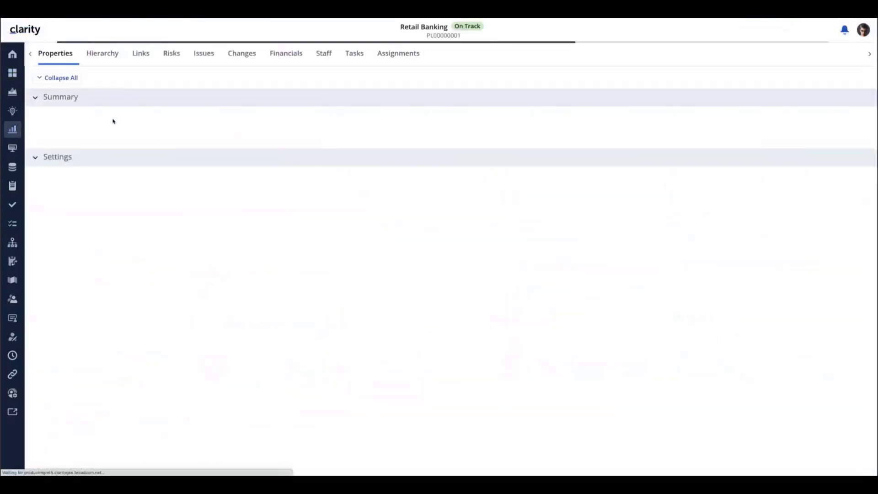
click(95, 55)
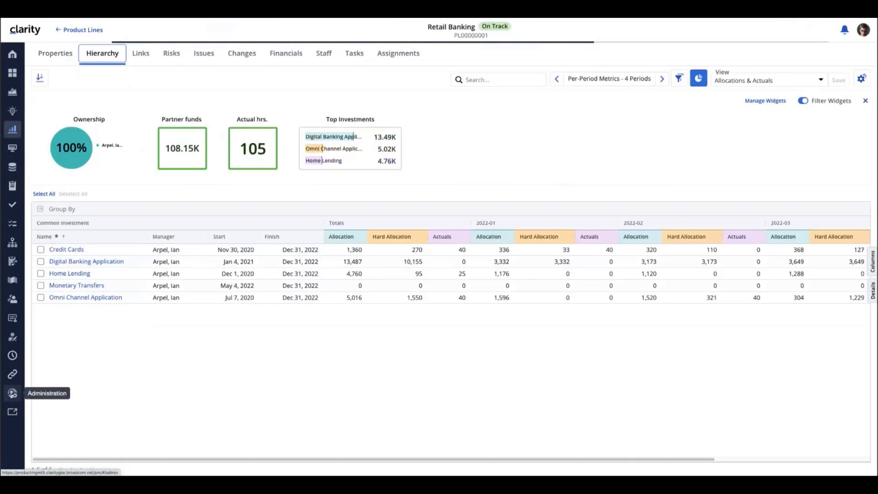
Open the Product Line Master blueprint for editing, review its modules including Hierarchy, and exit edit mode
click(12, 393)
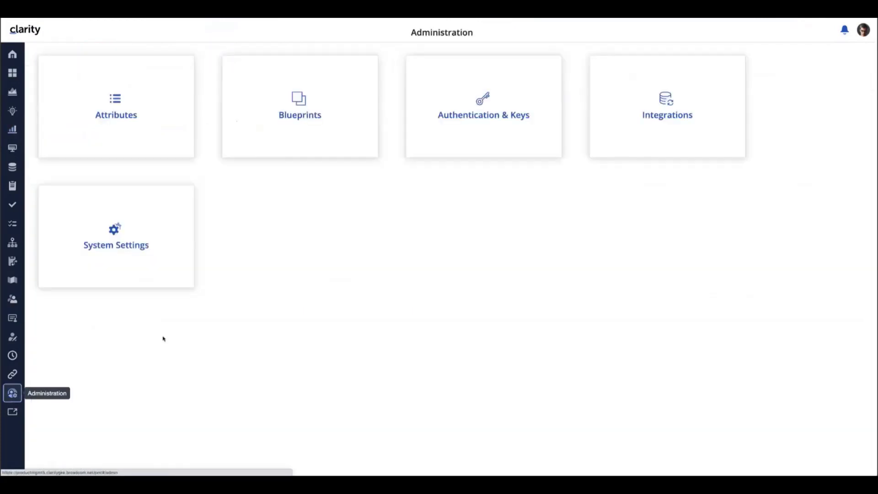
click(291, 116)
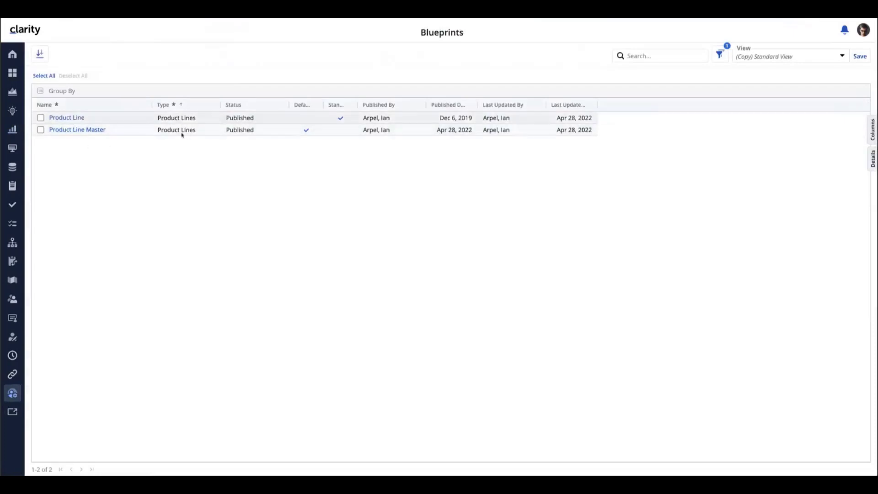
click(89, 133)
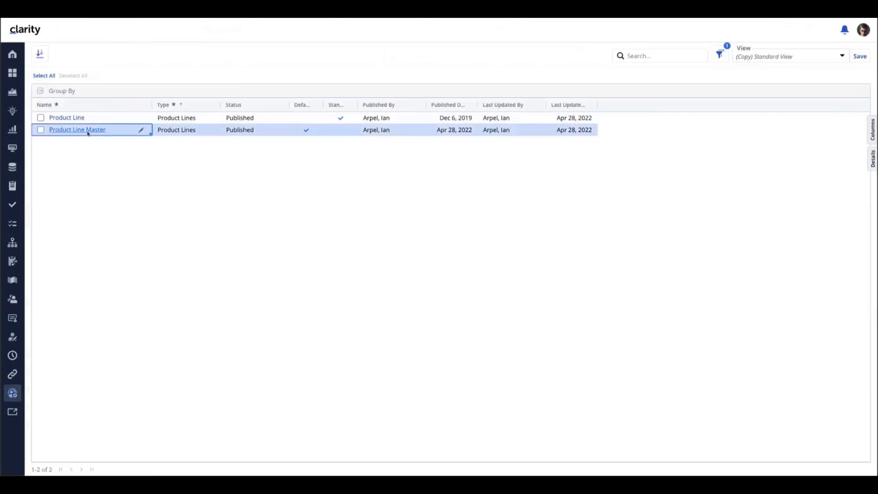
click(857, 54)
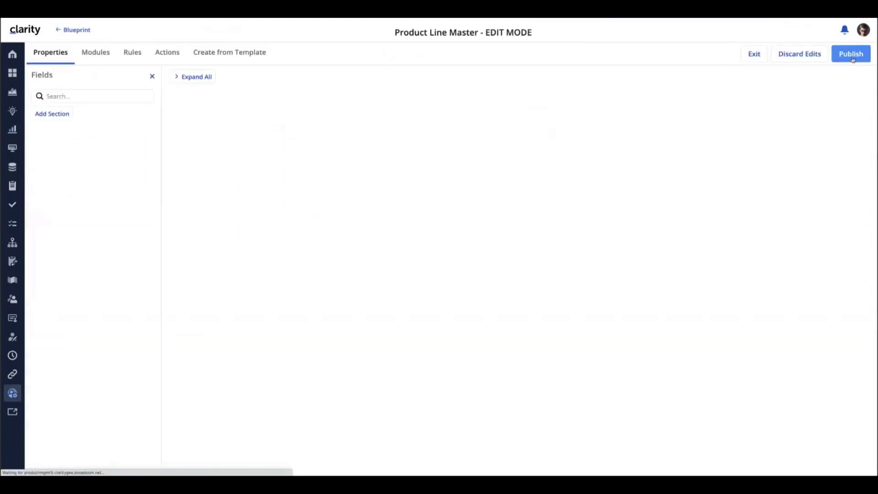
click(94, 54)
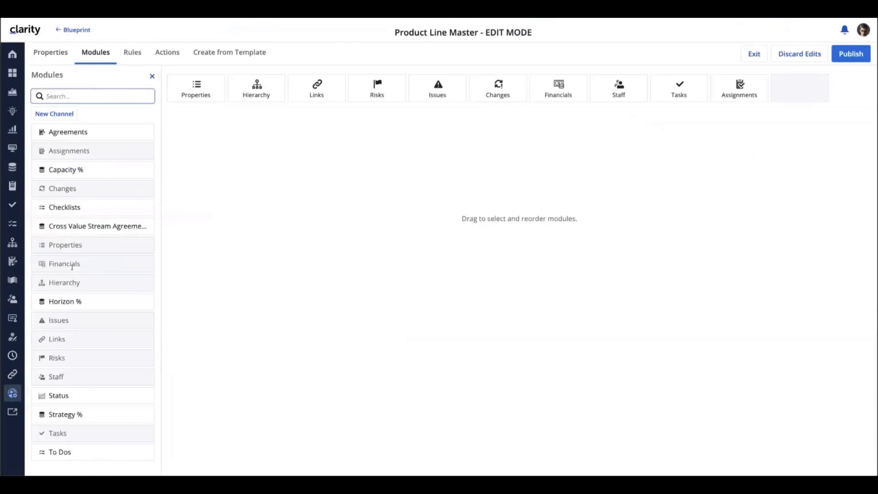
mouse_move(244, 86)
click(752, 55)
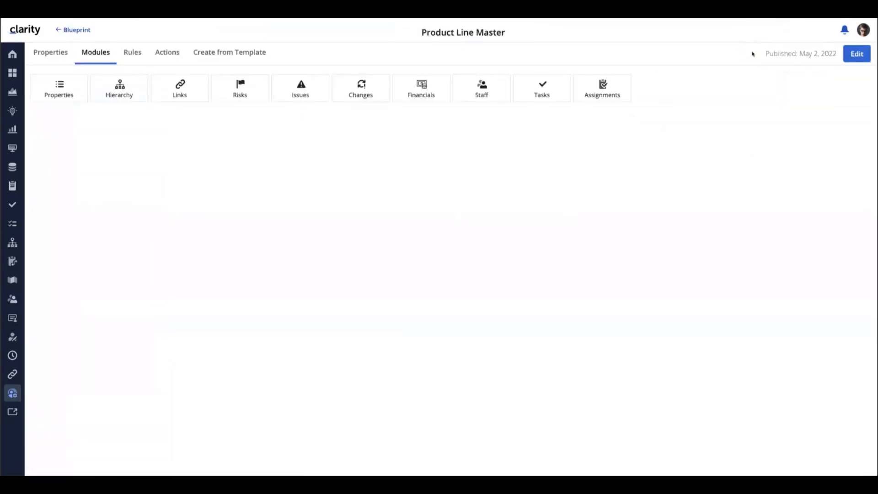
Open the Products list and review the parent choices for the Credit Cards product, keeping Retail Banking
click(14, 132)
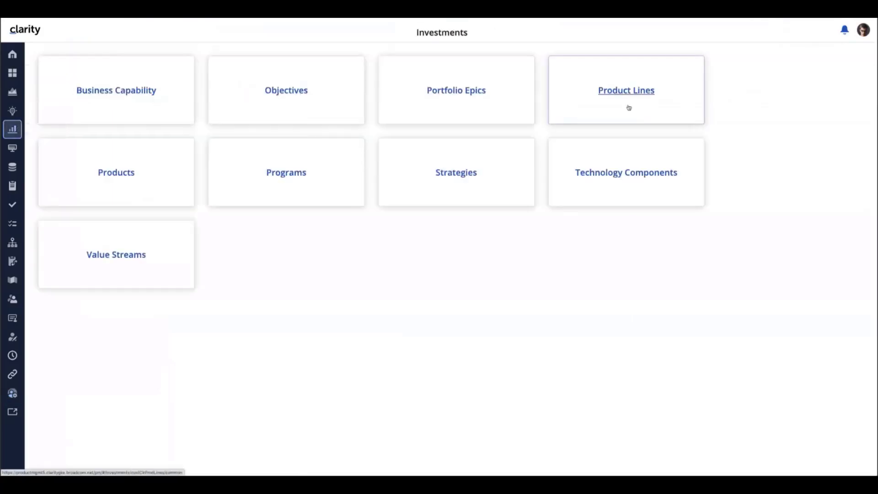
click(120, 172)
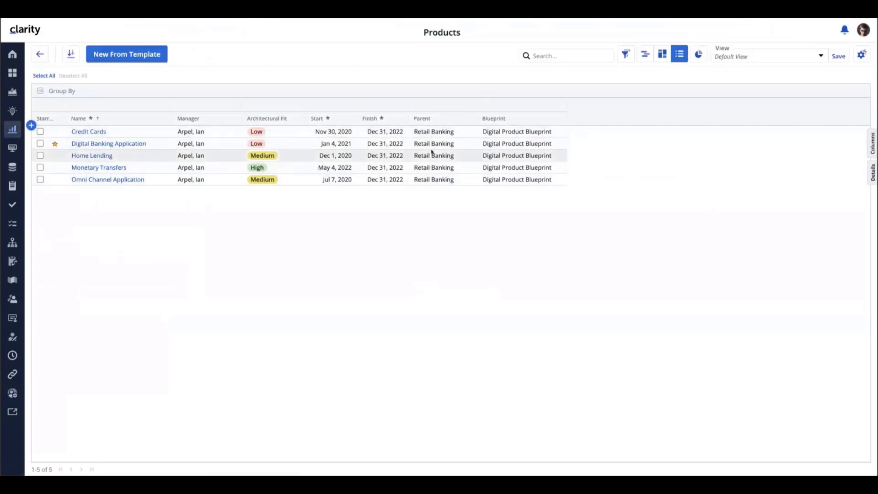
click(435, 132)
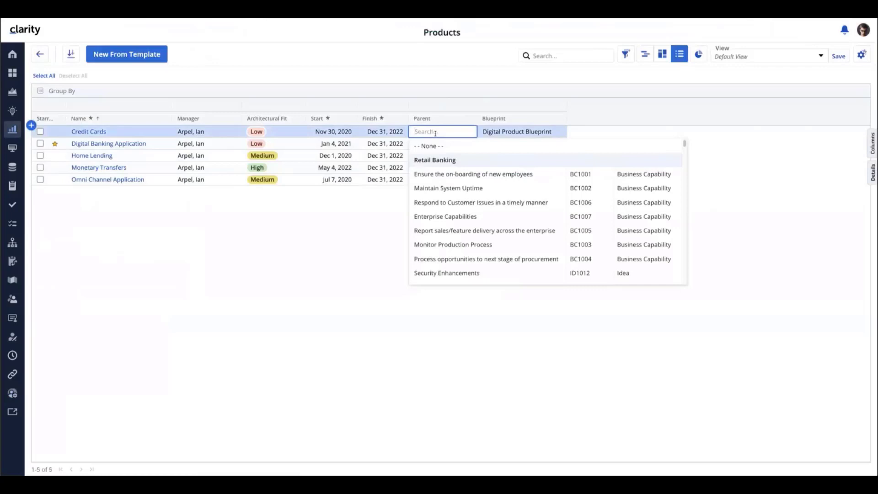
key(Return)
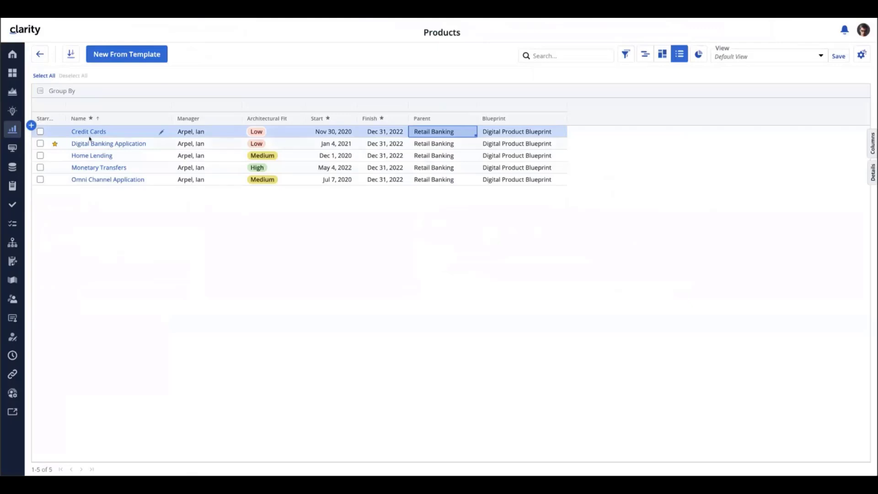
Go back from the Products list to the Hierarchy of the Retail Banking product line
click(12, 130)
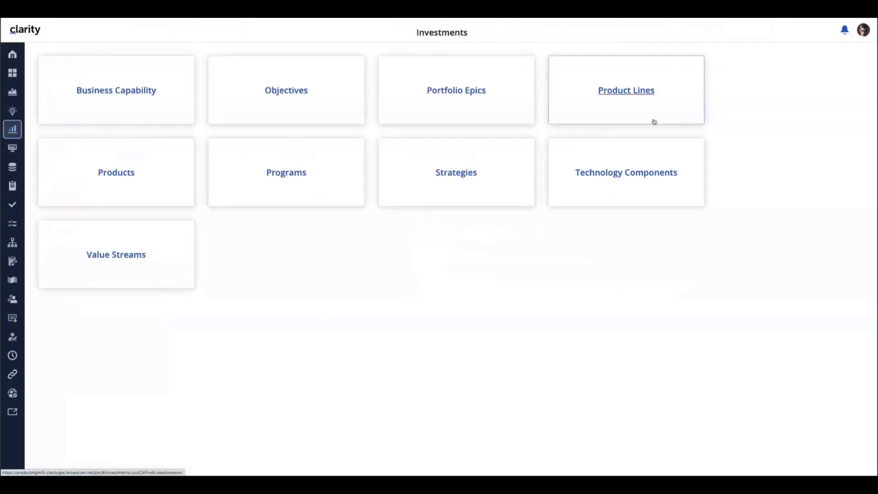
click(638, 93)
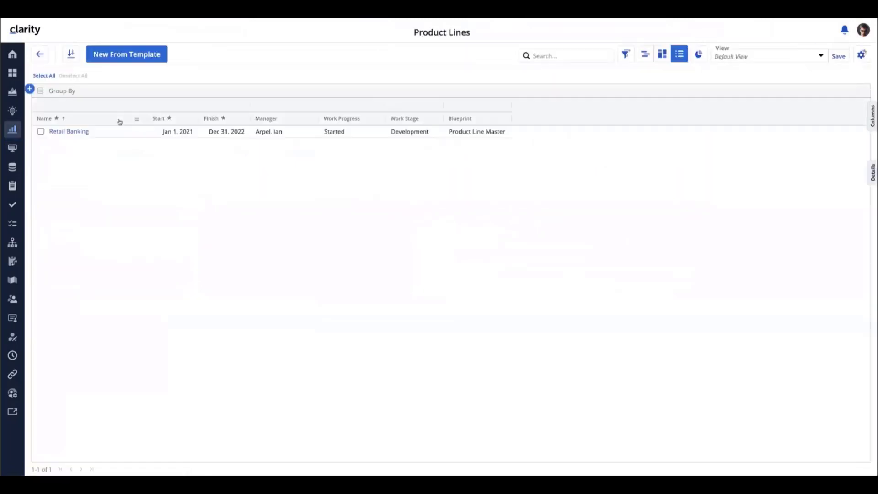
click(138, 131)
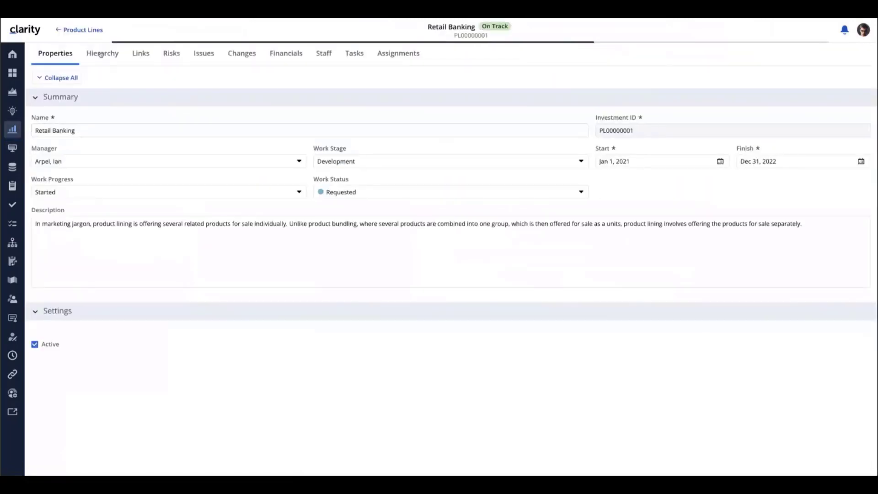
click(101, 54)
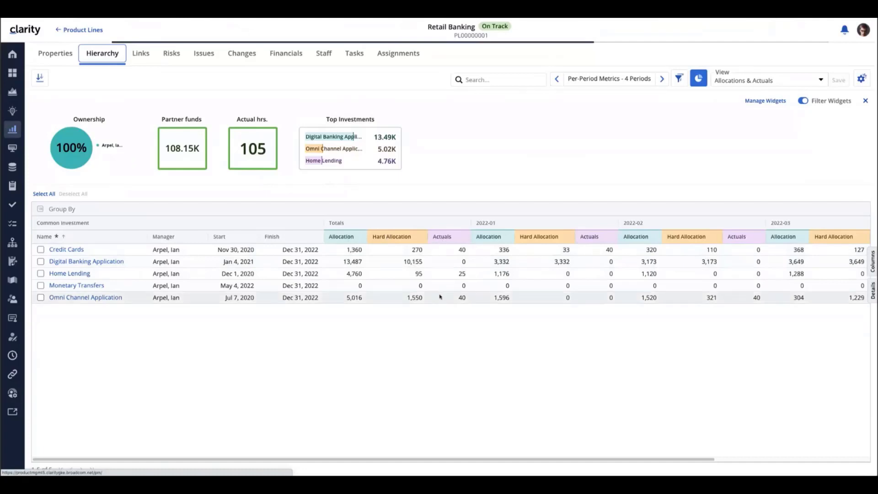
Add Partner Co-Funding to the per-period metrics in the hierarchy grid's view options
click(862, 80)
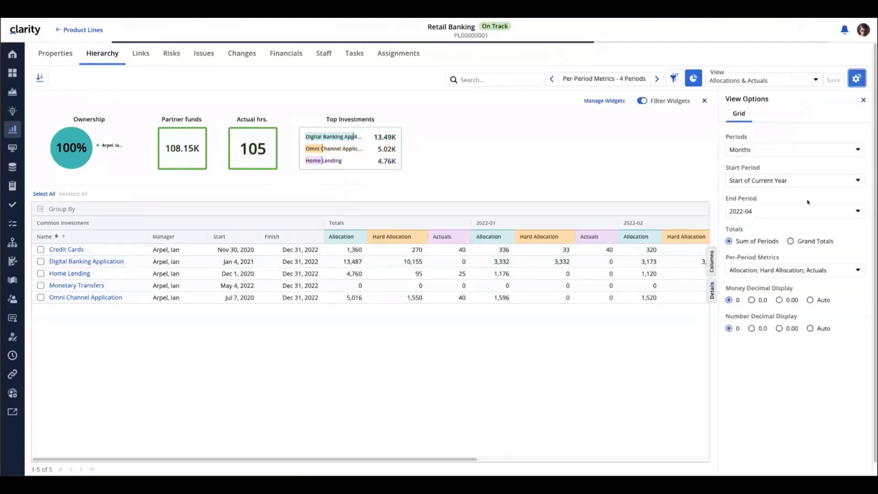
click(784, 270)
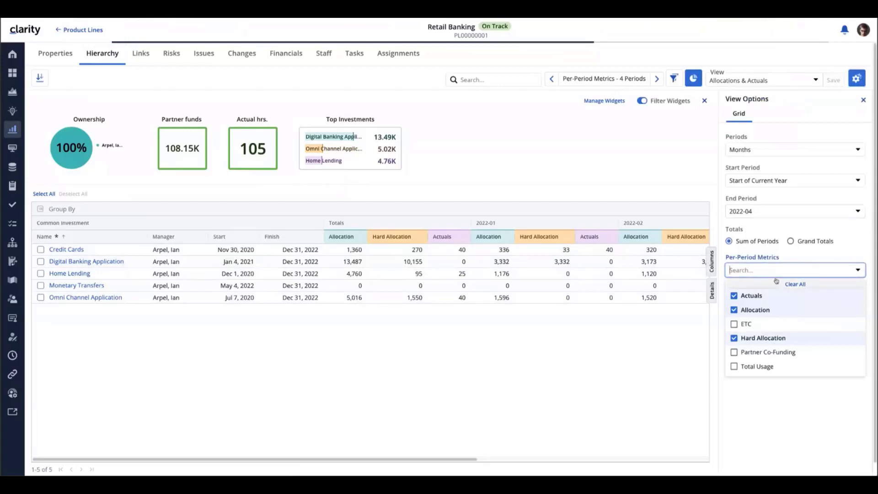
click(735, 354)
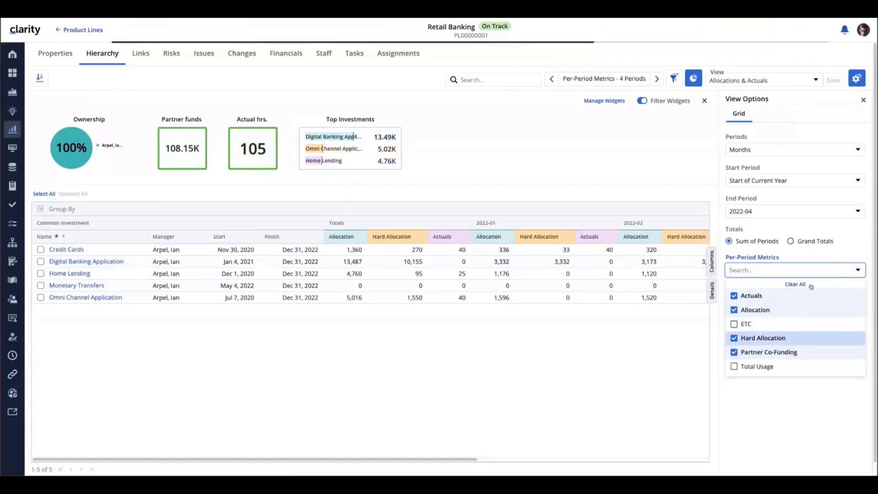
click(864, 100)
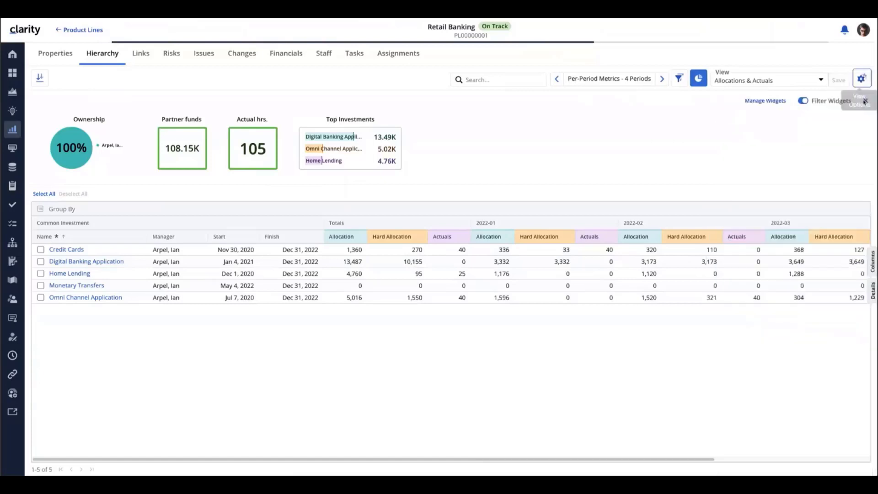
Add Partner Co-Funding to the Totals columns of the hierarchy grid and widen the column to fit its full heading
click(872, 268)
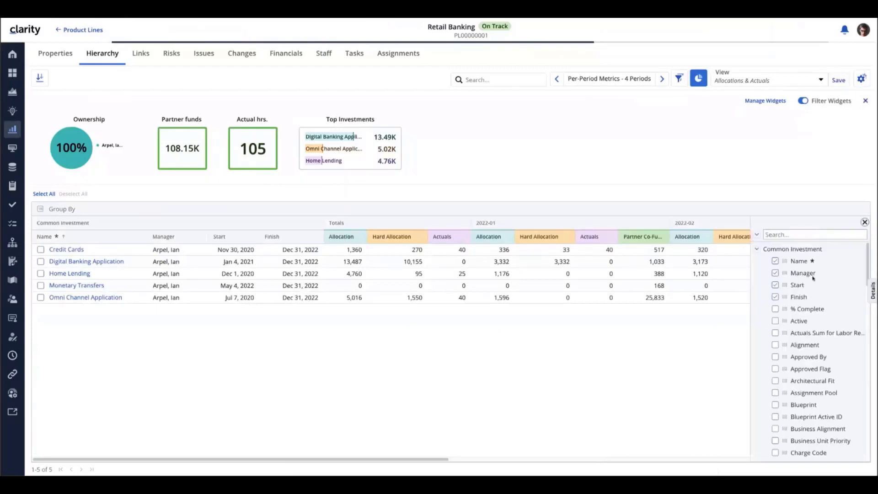
click(757, 250)
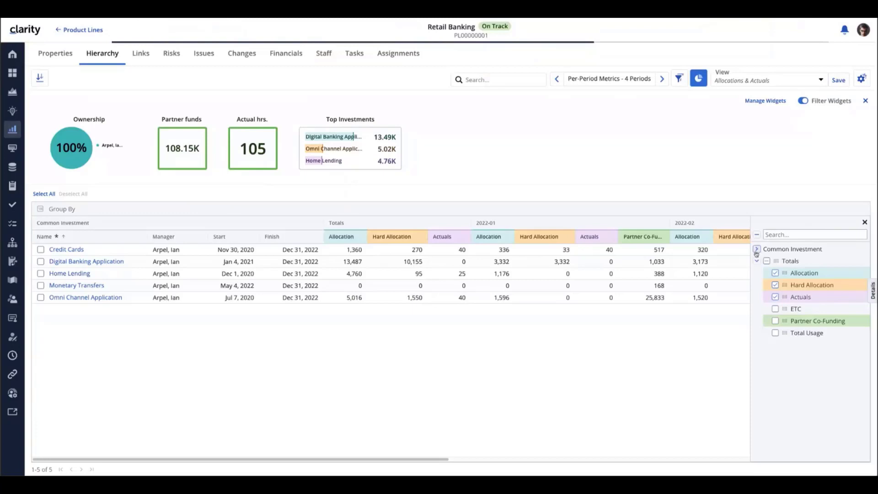
click(757, 250)
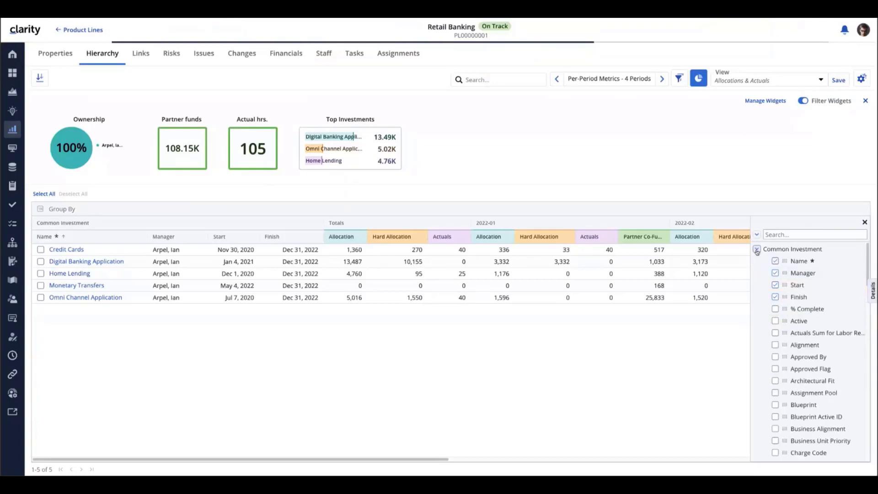
click(757, 250)
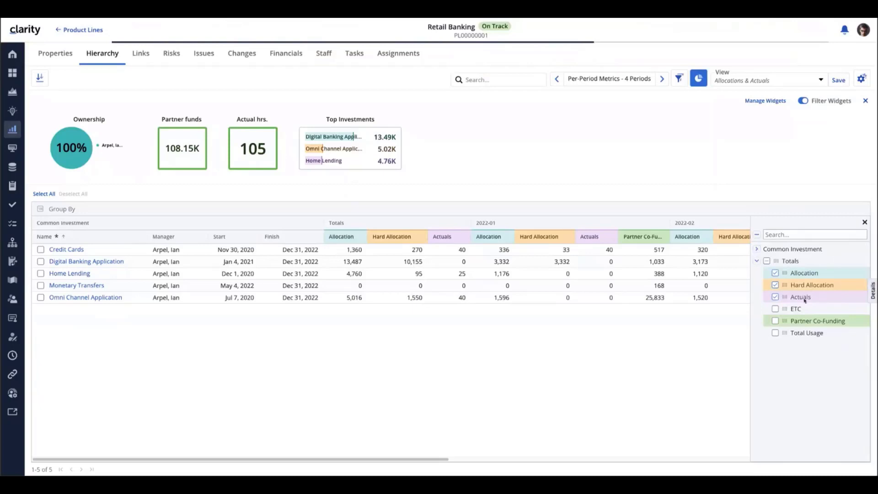
click(776, 321)
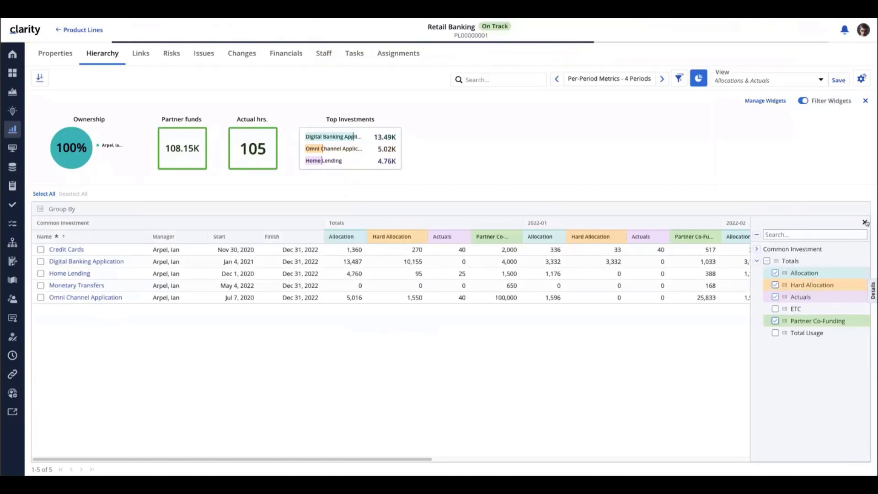
click(757, 249)
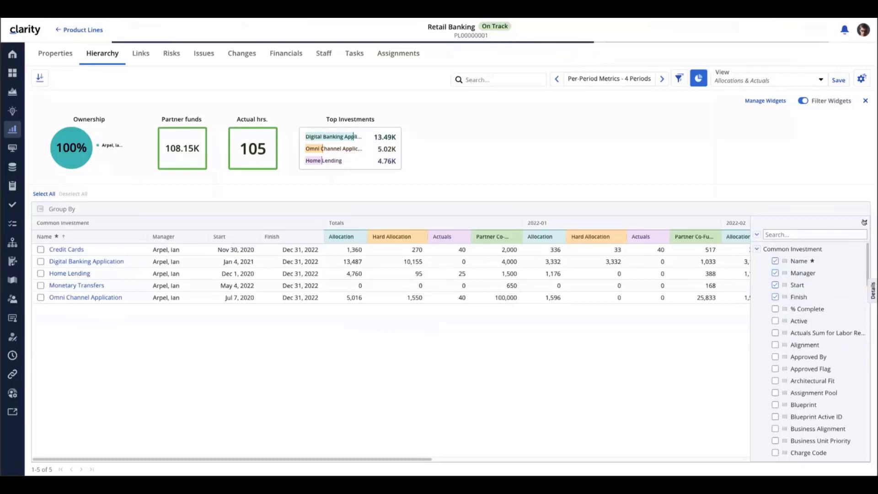
click(865, 223)
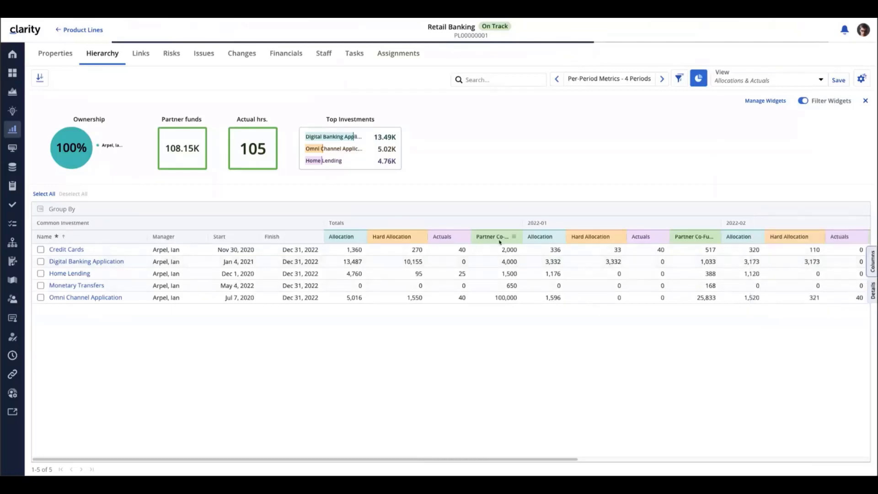
drag(522, 225, 555, 242)
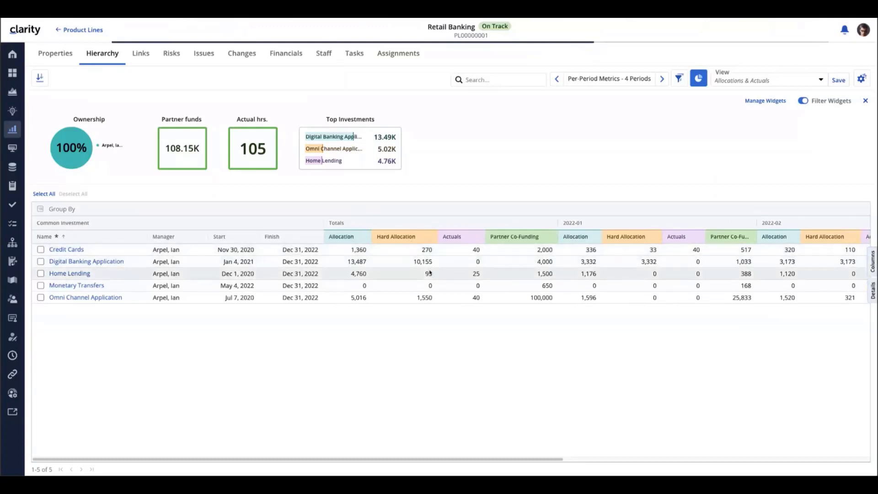
Find the Architectural Fit attribute by searching for "ar" and add it as a column to the hierarchy grid
click(872, 261)
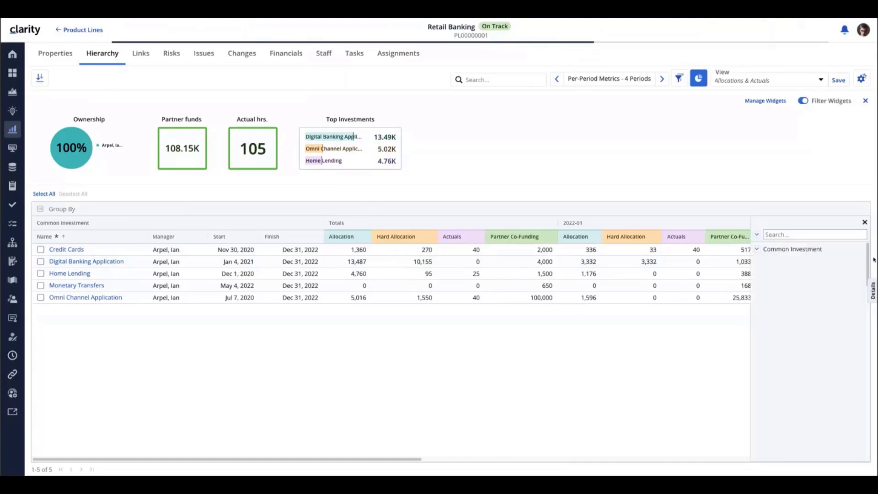
click(787, 235)
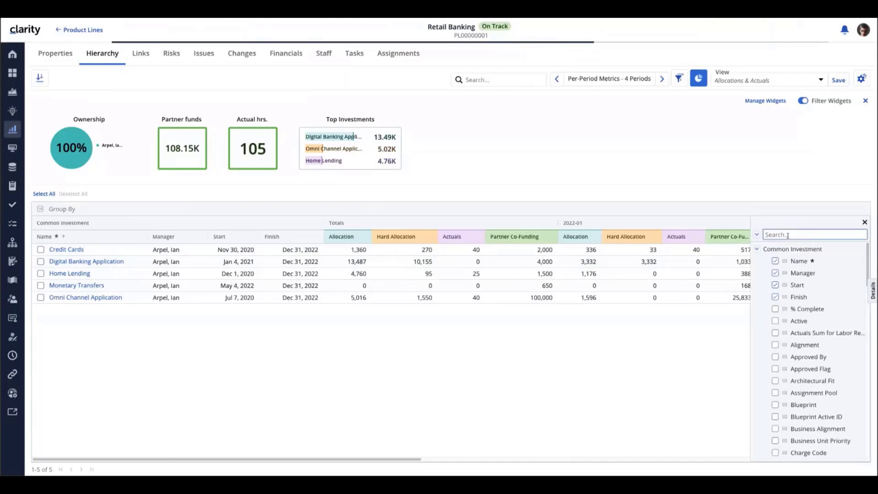
text(ar)
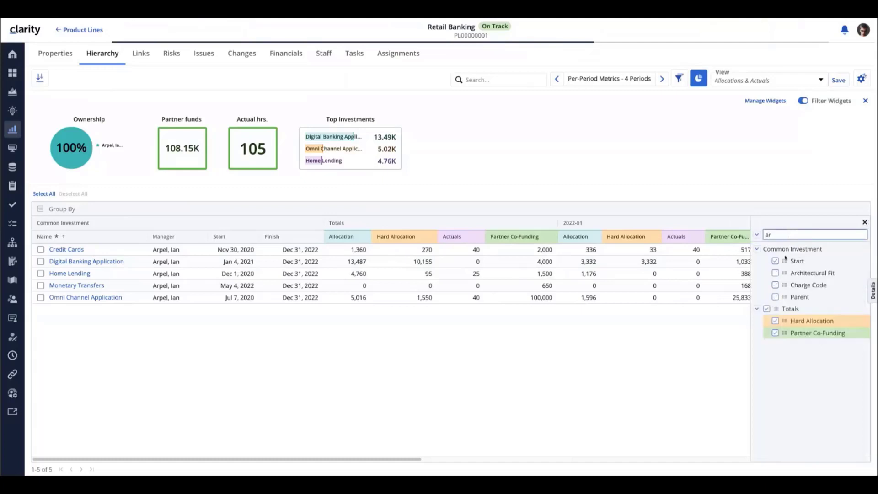
click(777, 273)
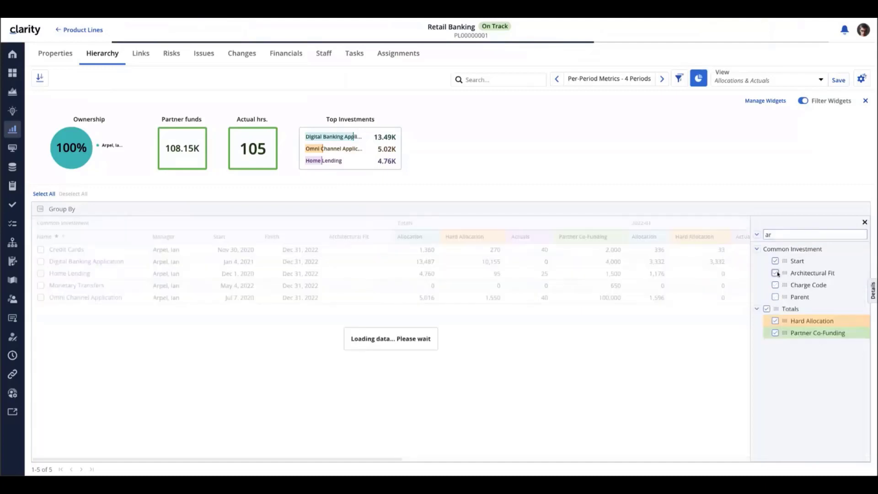
click(865, 222)
Set Omni Channel Application's Architectural Fit to Low and Credit Cards' total Partner Co-Funding to 2500
click(352, 300)
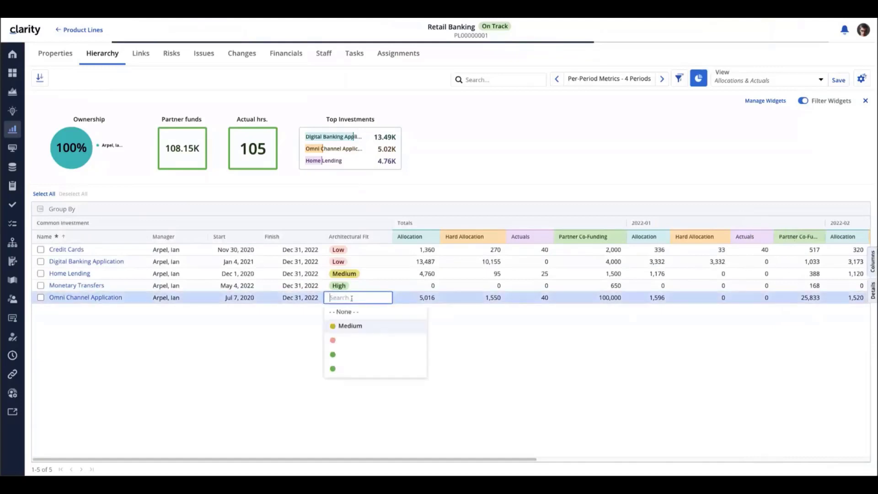
click(345, 340)
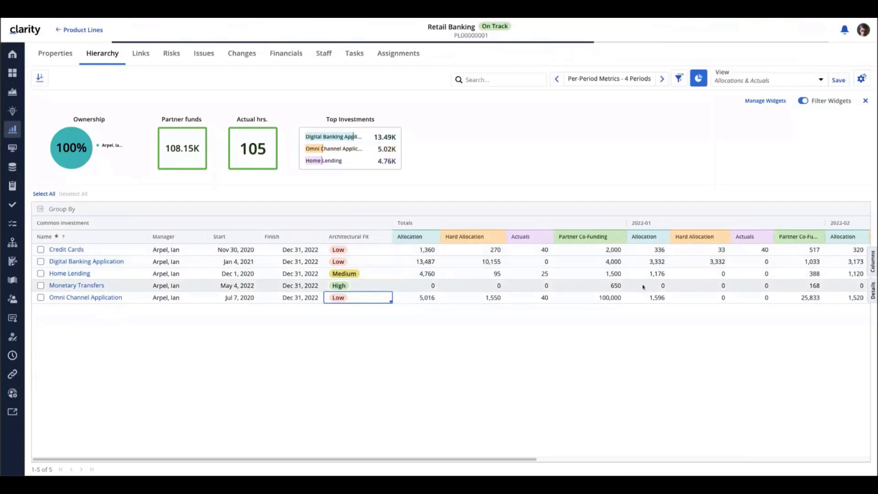
click(582, 251)
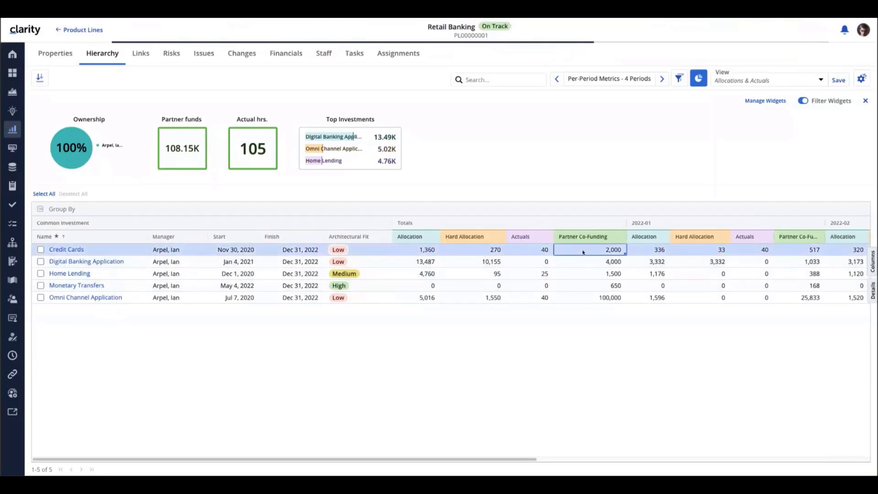
click(582, 250)
text(2500)
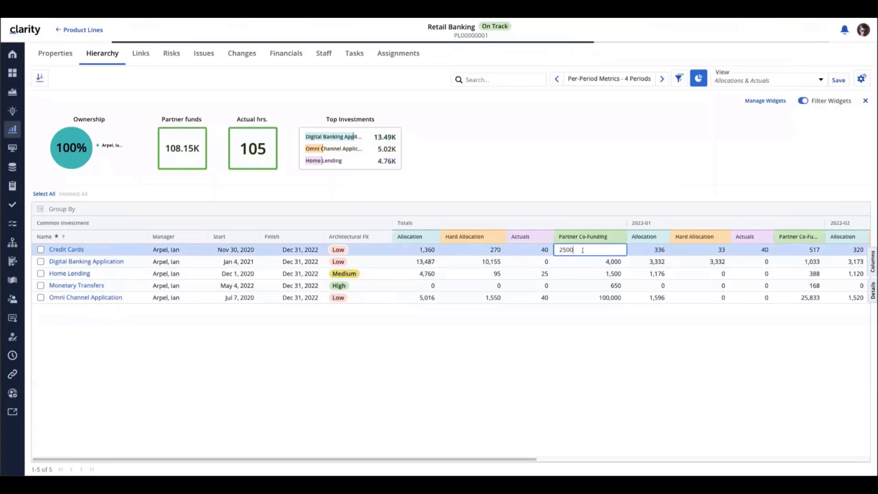
key(Return)
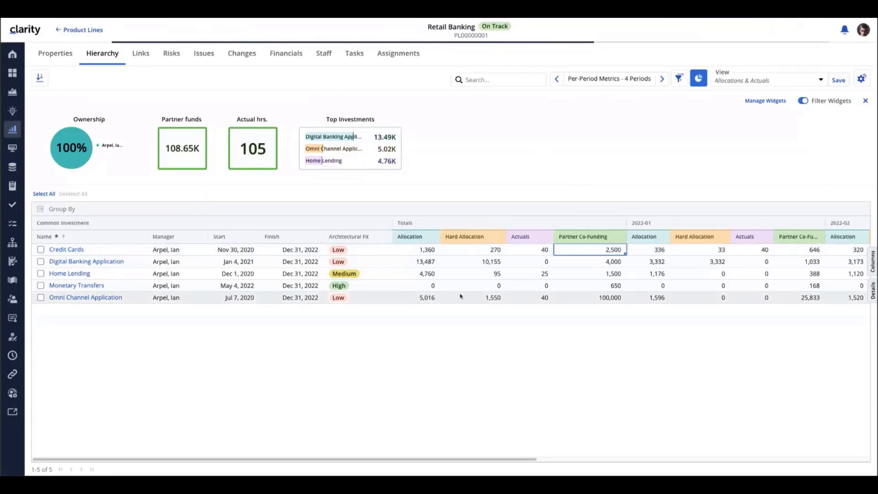
Switch the Retail Banking hierarchy to the saved Connections view
click(819, 81)
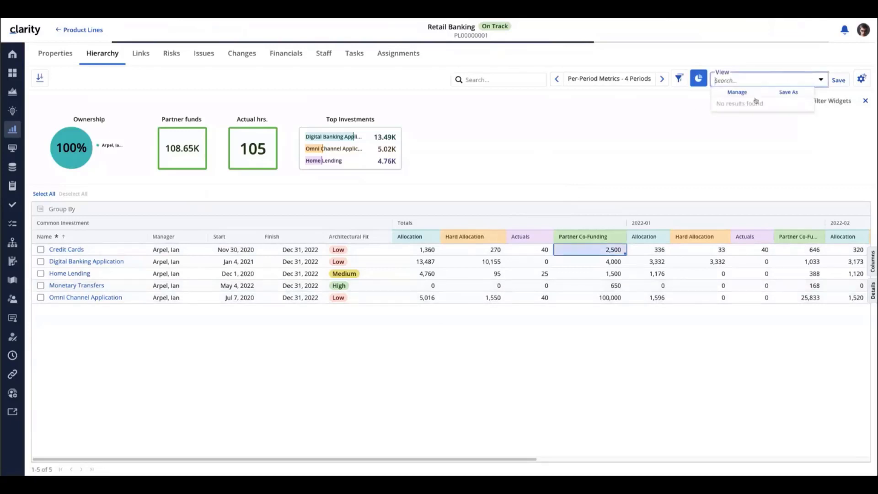
click(593, 132)
click(63, 34)
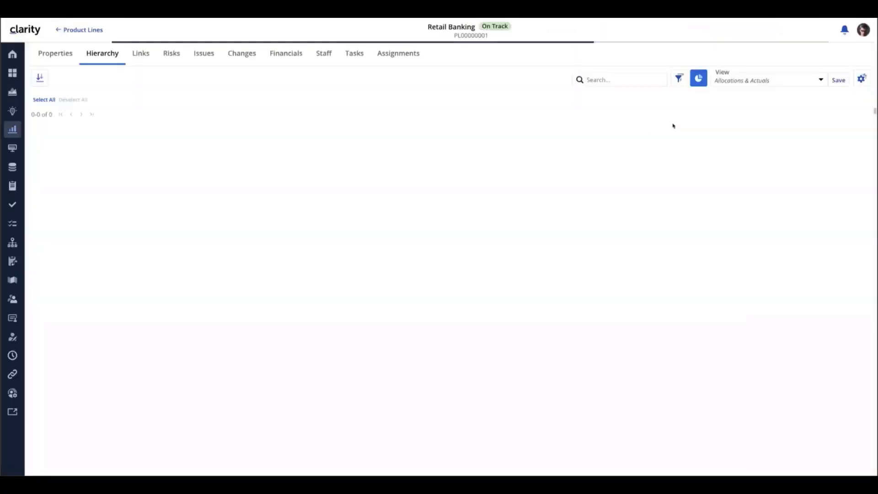
click(777, 80)
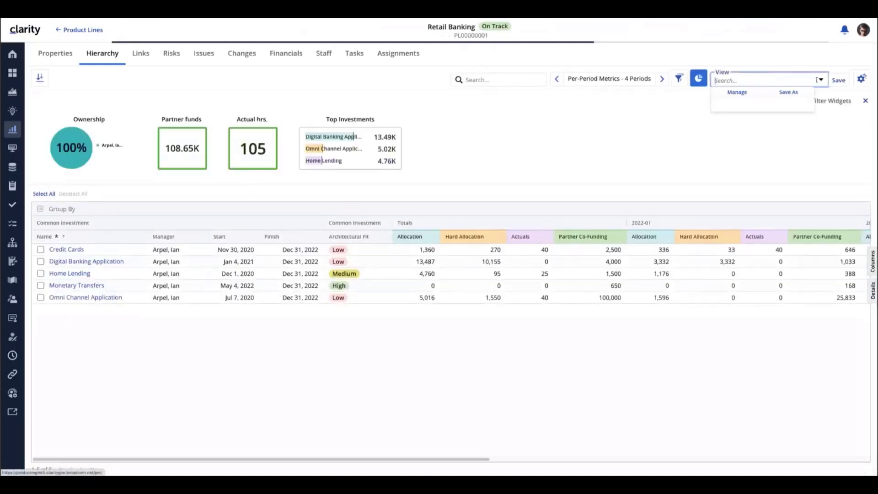
click(753, 146)
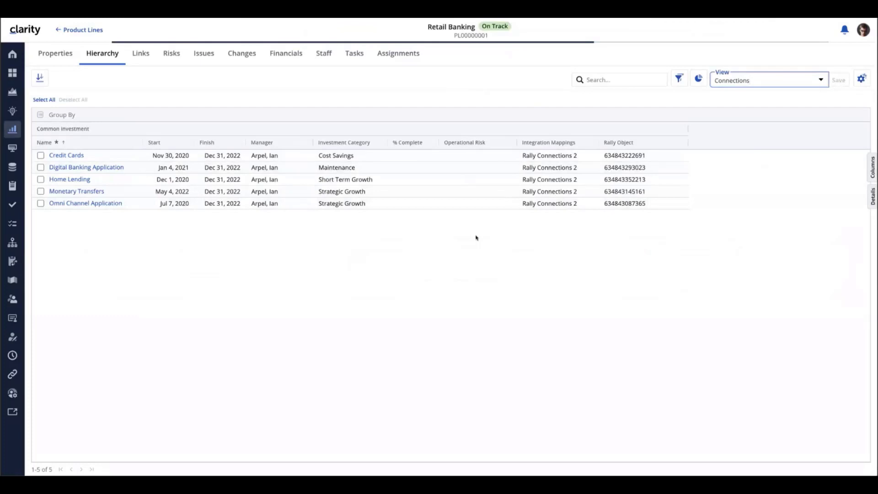
Review the Operational Risk choices for Credit Cards, and in Rally's Portfolio Items the Business Risk choices for Omni Channel Application
click(466, 157)
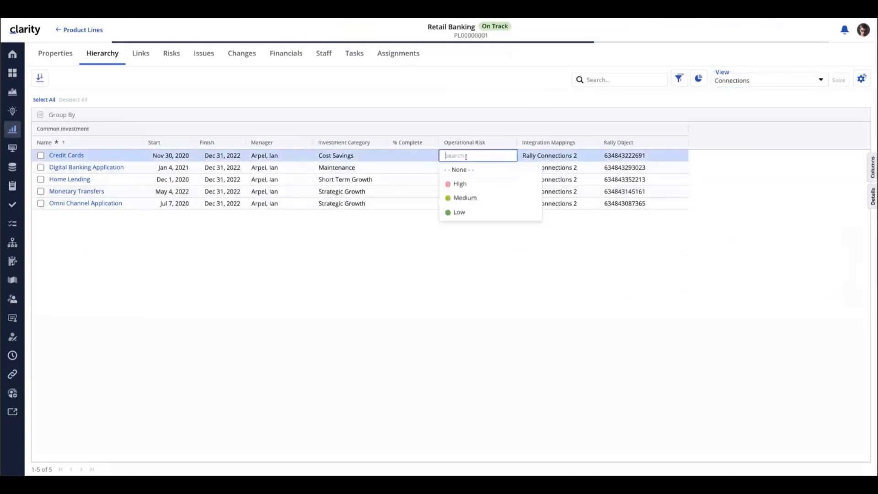
click(470, 252)
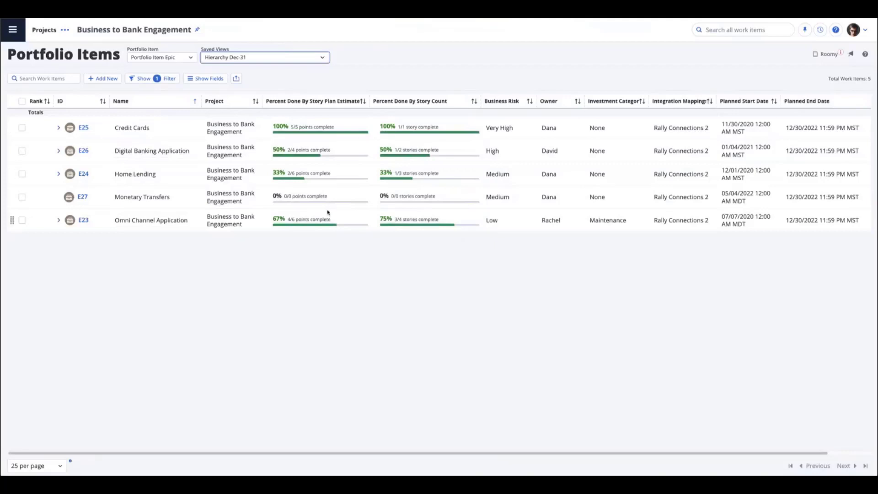
click(500, 223)
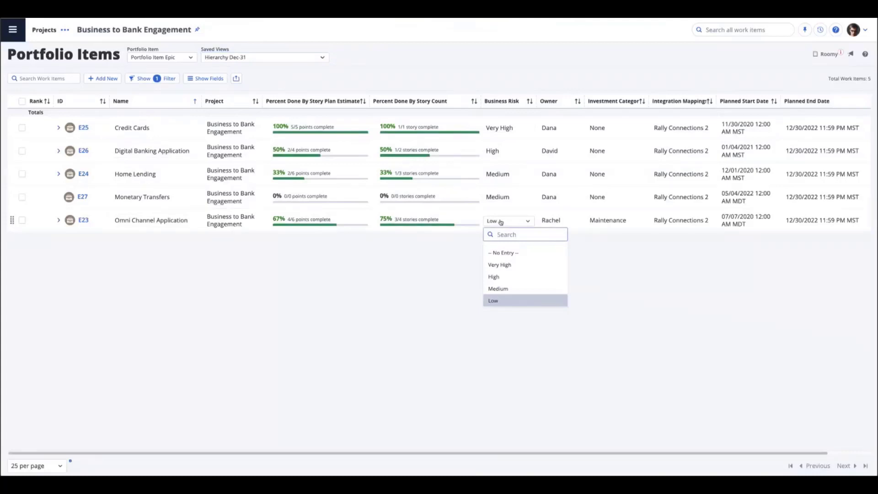
click(609, 251)
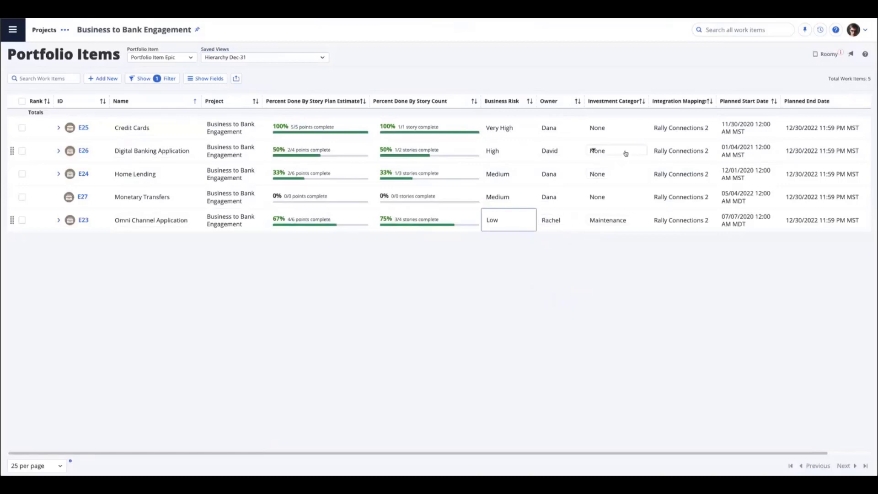
Set the investment category of the Credit Cards epic to Short Term Growth and of Digital Banking Application to Strategic Growth
click(597, 129)
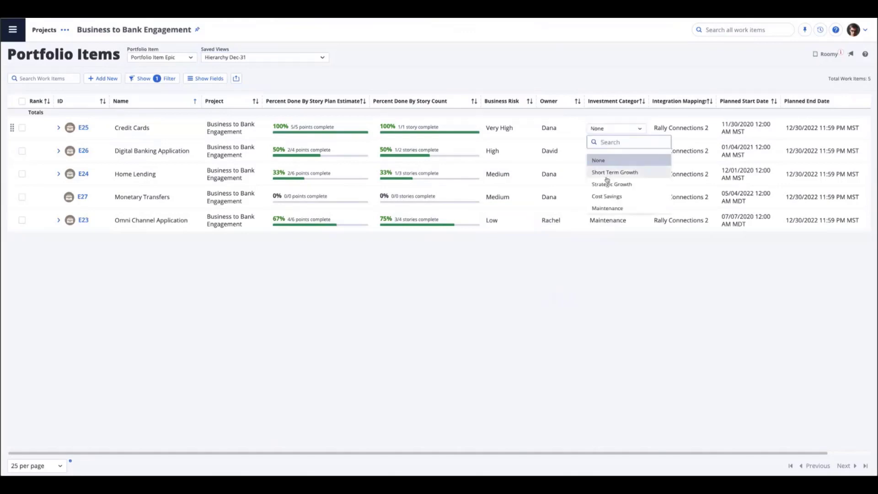
click(607, 173)
click(596, 152)
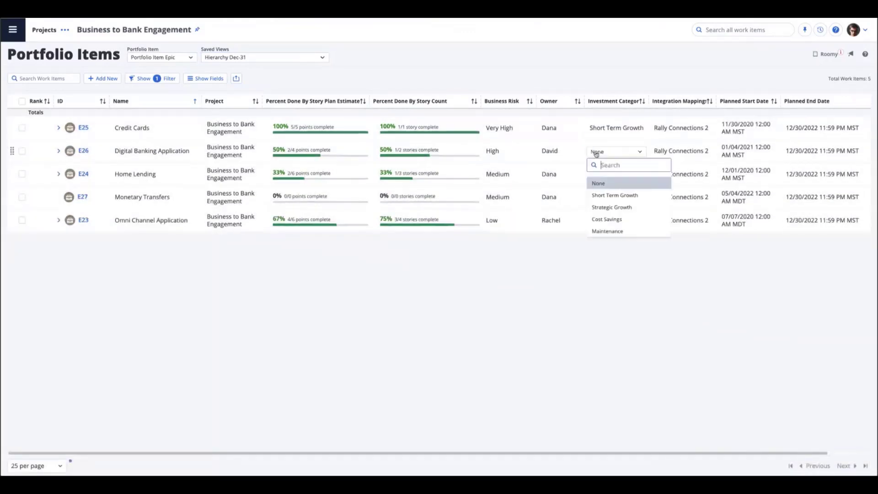
click(599, 207)
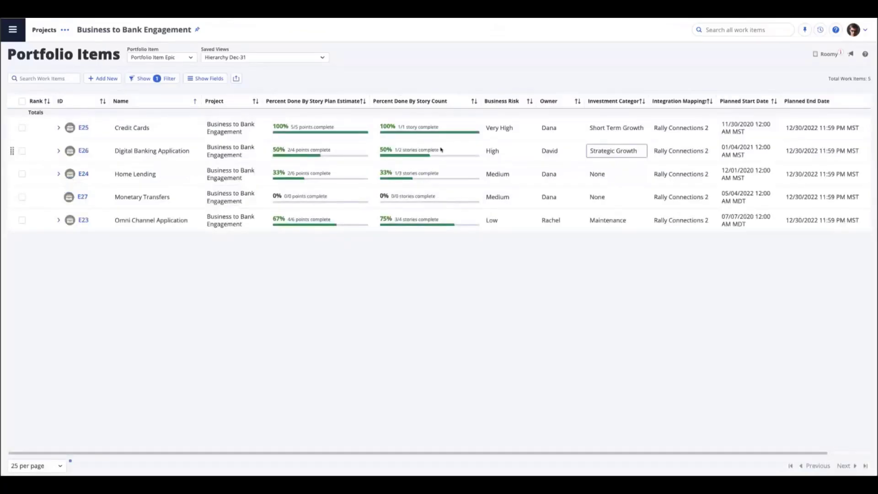
Switch to classic Clarity, open the available jobs and filter them by the job type "sync"
mouse_move(446, 153)
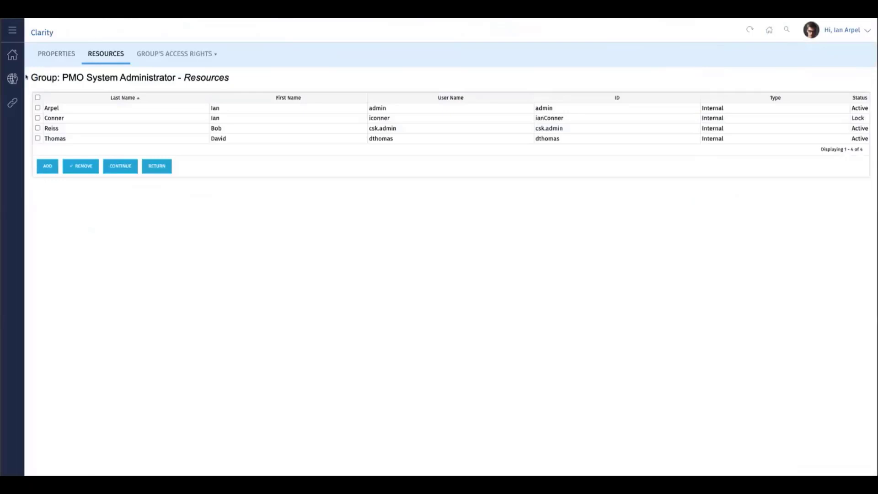
click(12, 55)
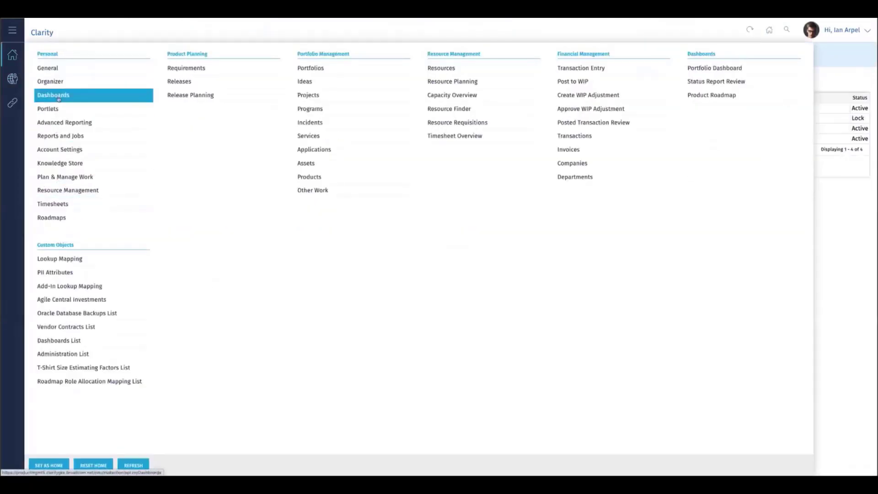
click(58, 136)
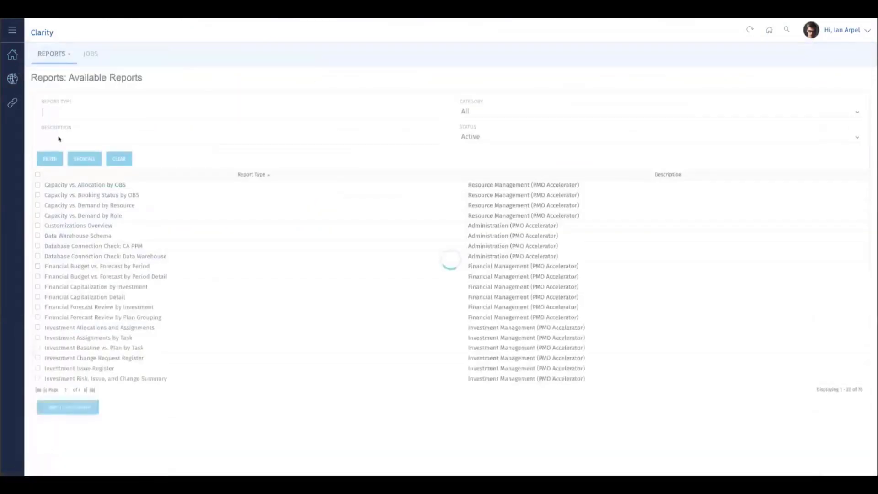
click(97, 61)
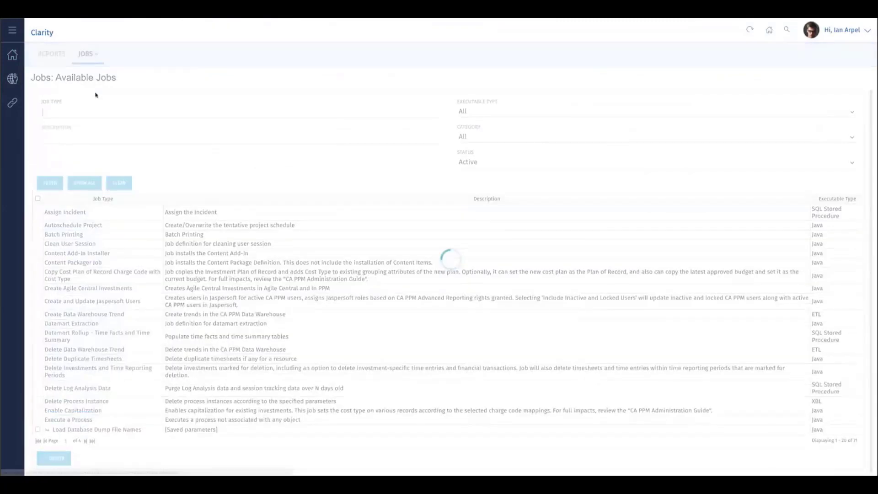
click(88, 109)
text(sync)
key(Return)
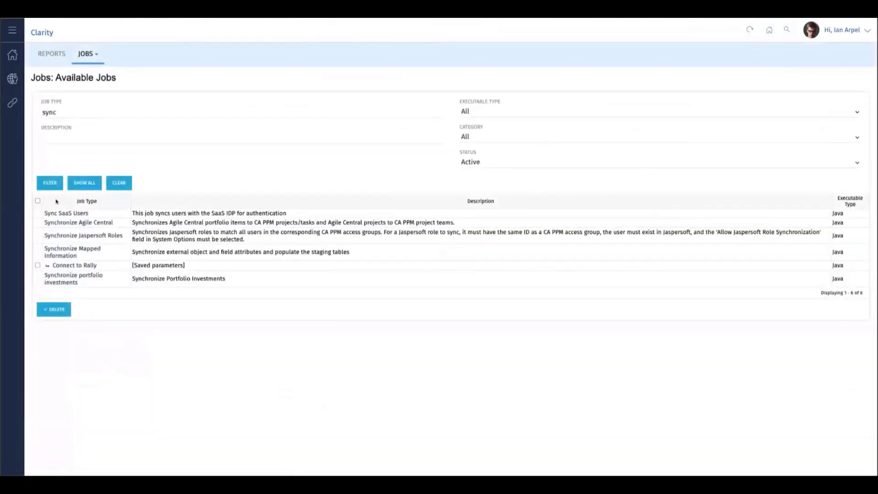
Submit the Synchronize Mapped Information job immediately for the Rally Connections 2 integration mapping with Full Load enabled, and open the job log
click(61, 252)
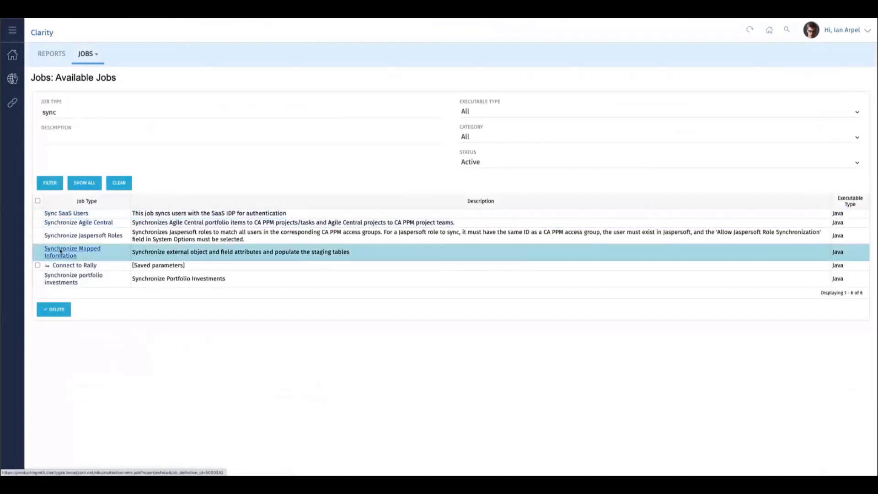
click(57, 154)
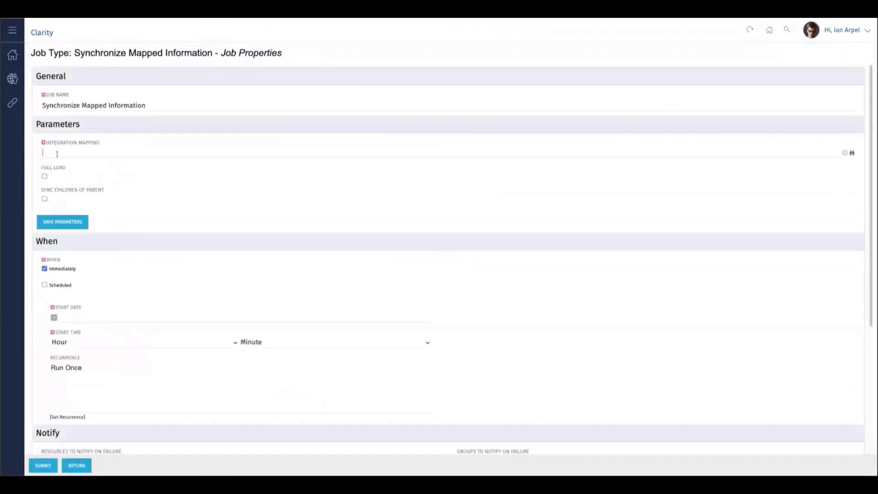
text(rall)
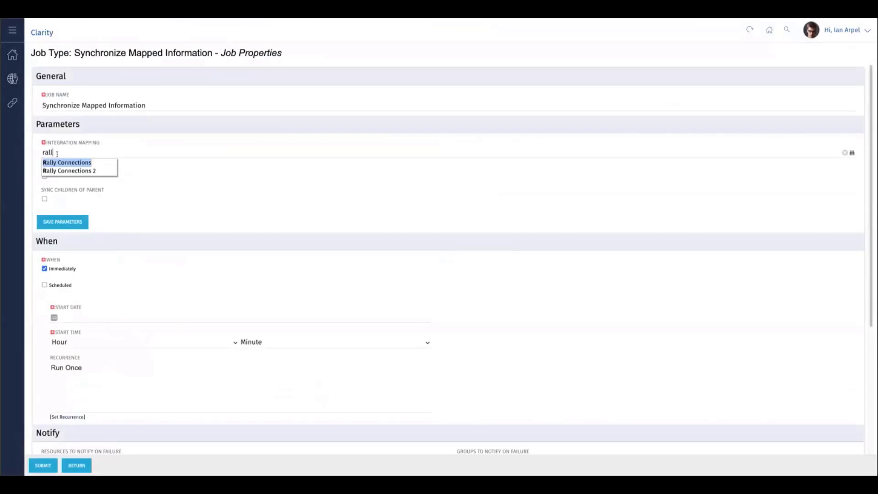
click(66, 171)
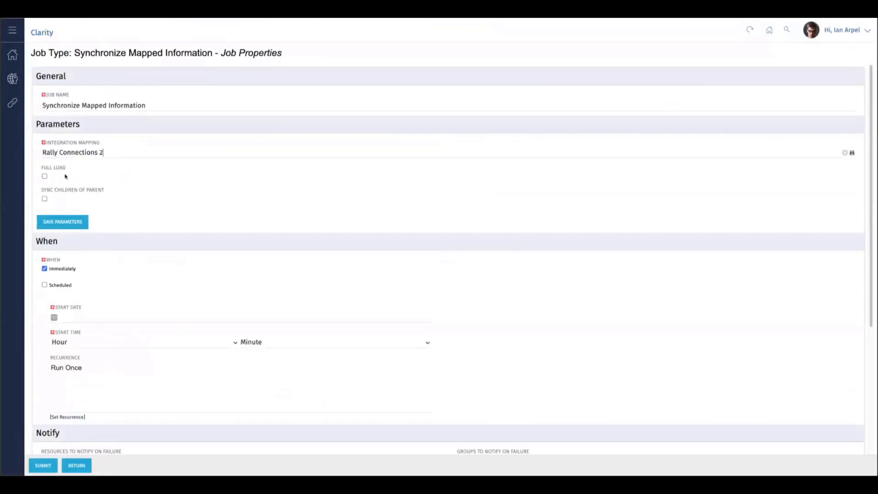
click(44, 176)
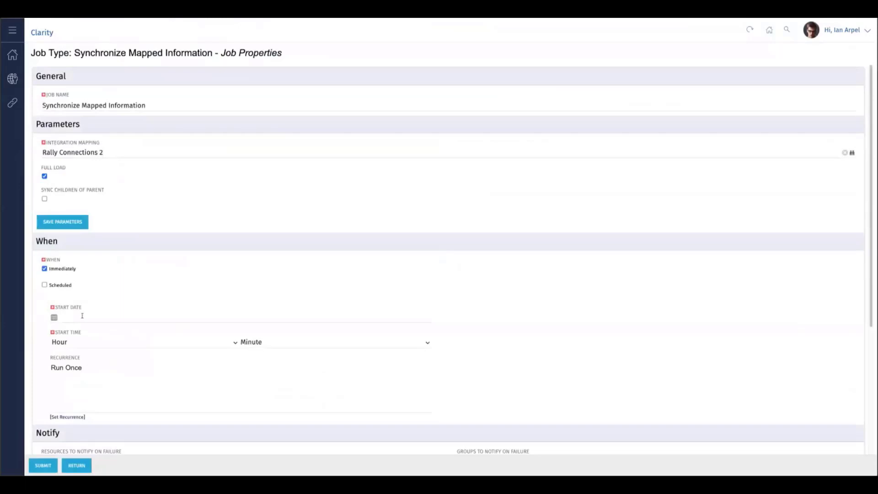
click(43, 466)
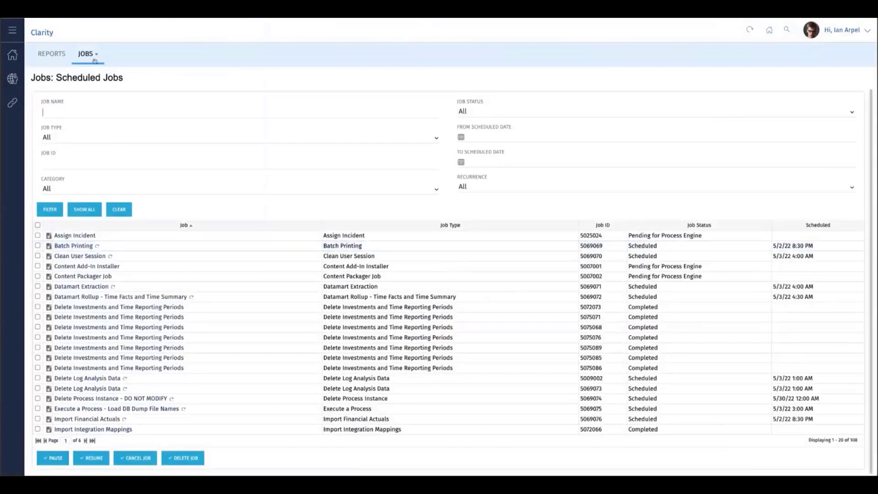
click(95, 61)
click(91, 106)
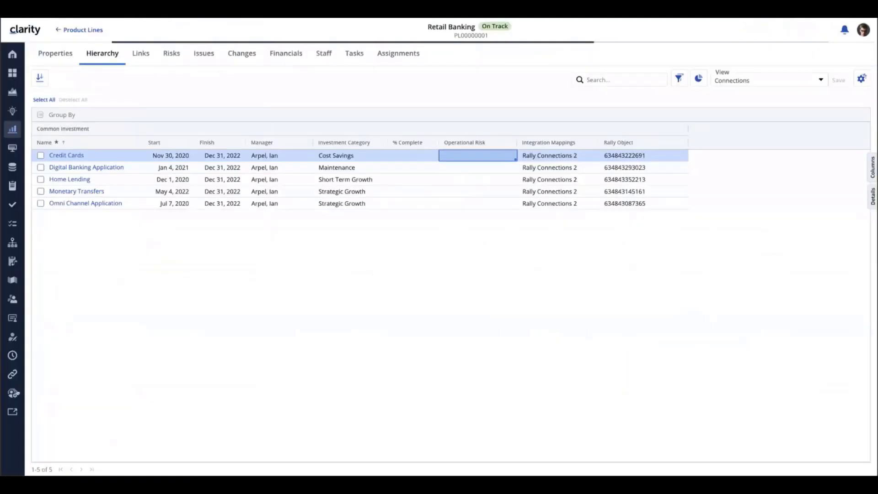
Switch back to modern Clarity and open the Operational Risk lookup mapping of the Rally Connections 2 integration
click(12, 393)
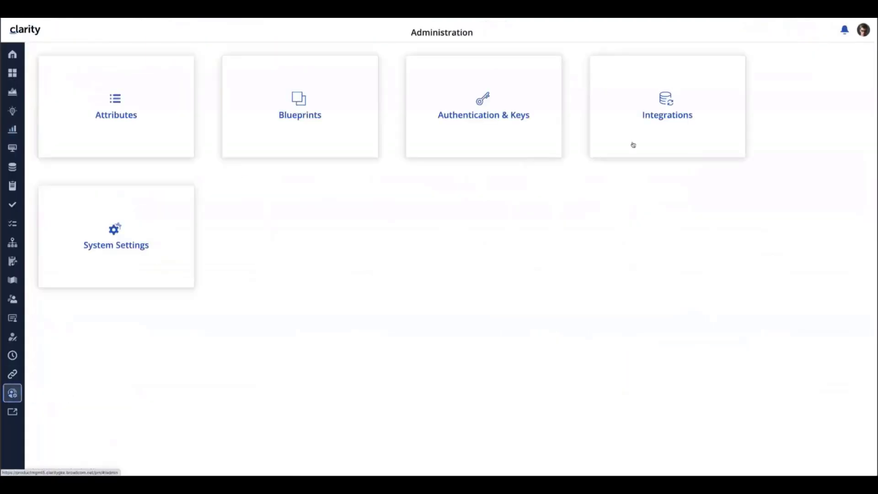
click(659, 118)
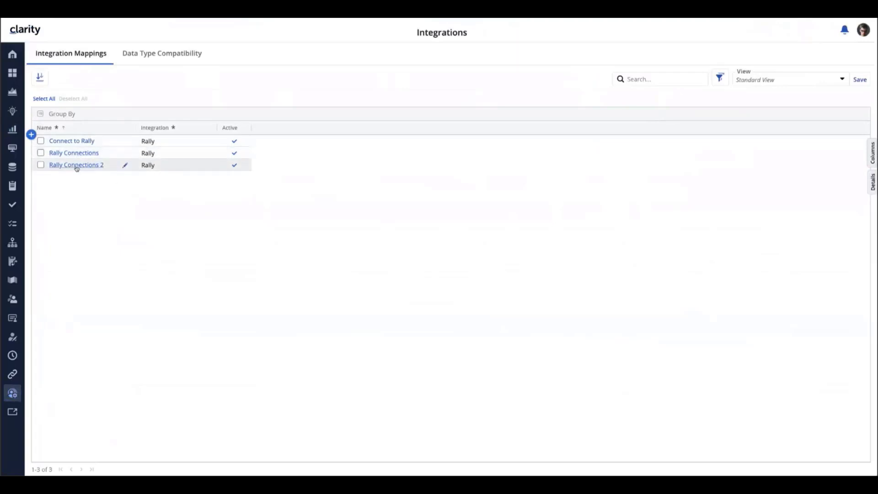
click(77, 165)
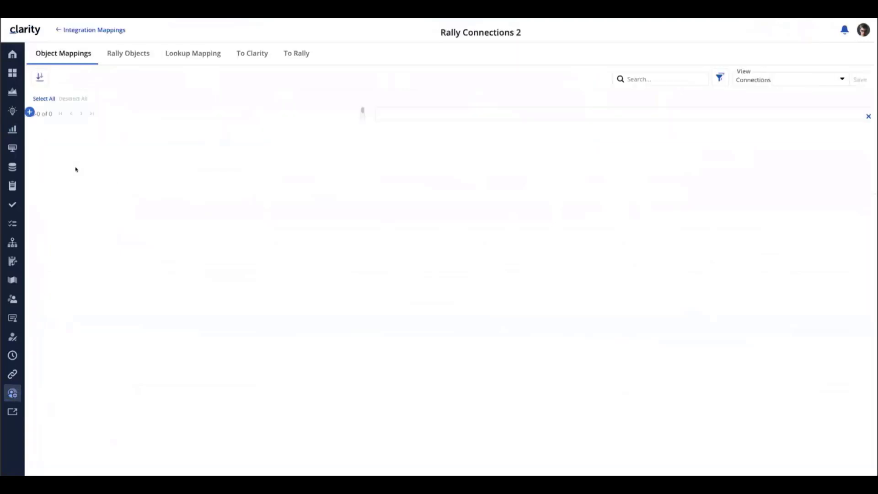
click(190, 54)
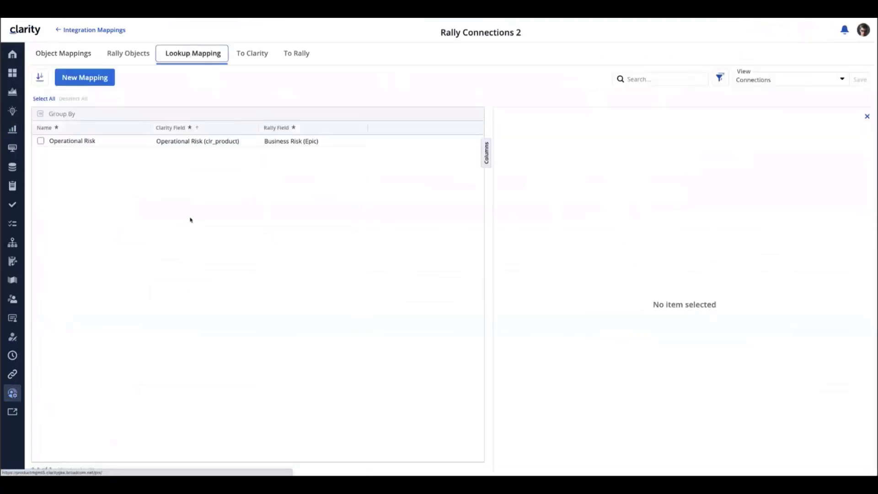
click(214, 143)
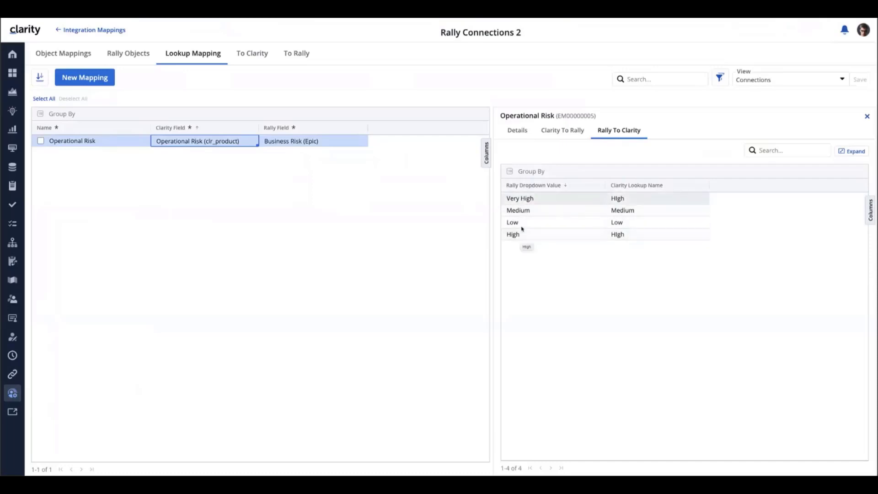
Review the Operational Risk value mappings in both directions between Rally and Clarity, and the field mappings of Product to Epic
click(526, 199)
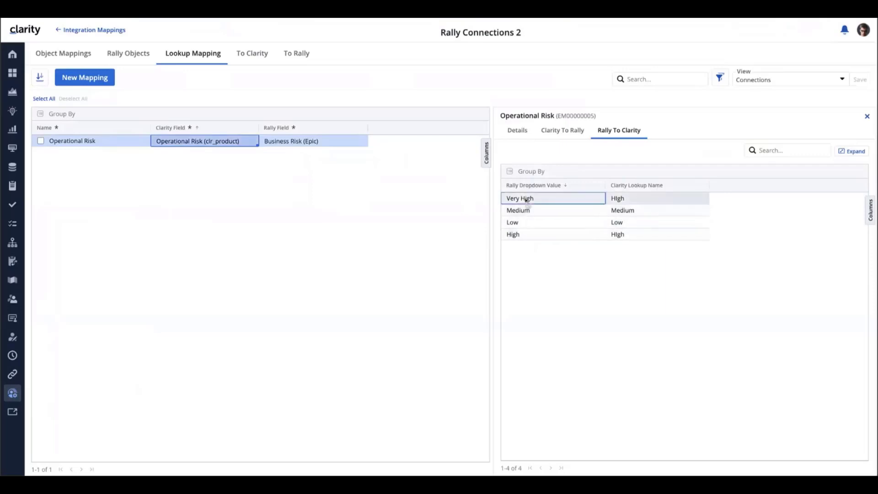
click(523, 235)
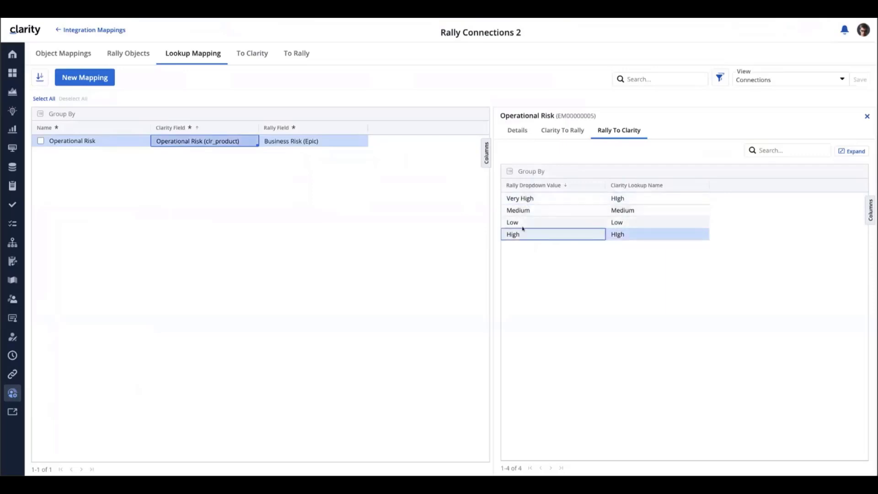
click(630, 200)
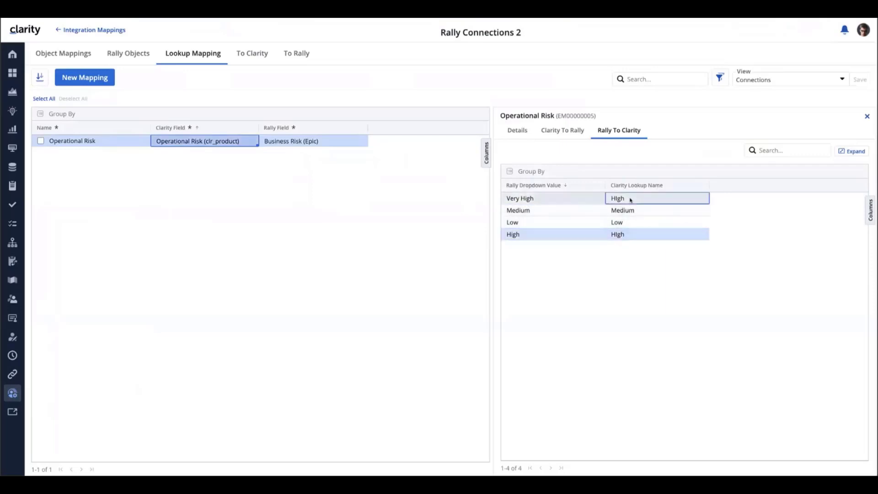
click(743, 213)
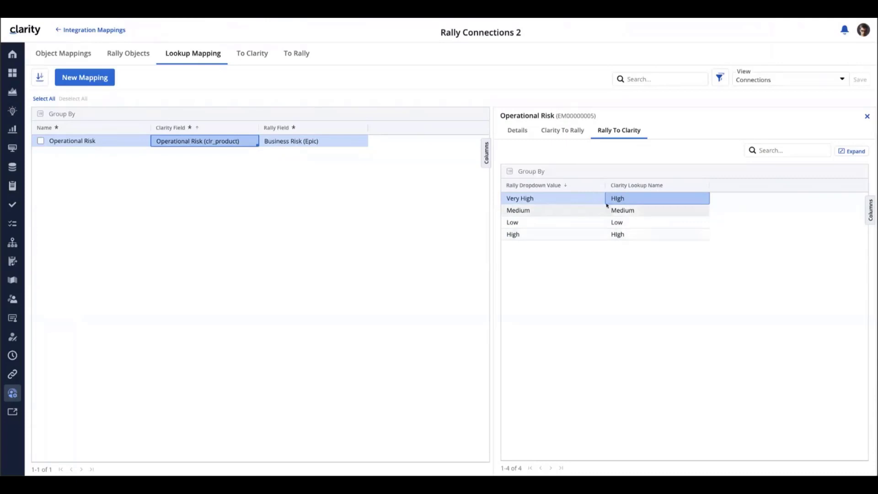
click(562, 130)
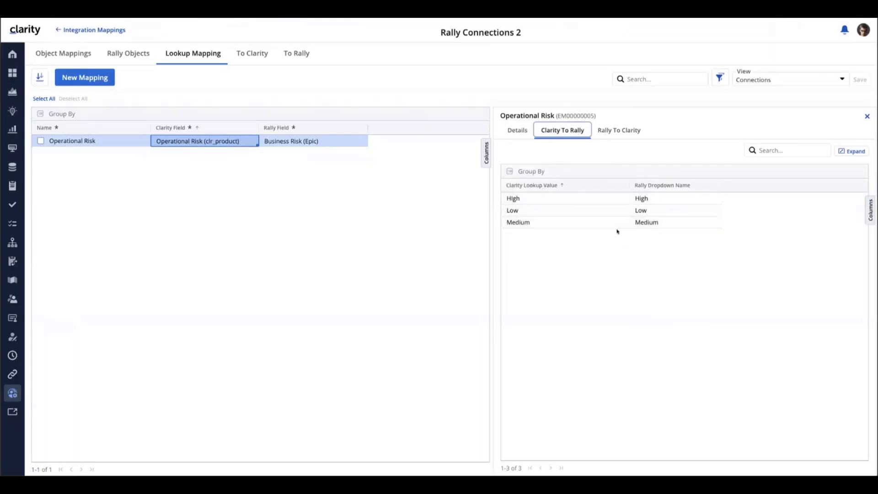
click(609, 133)
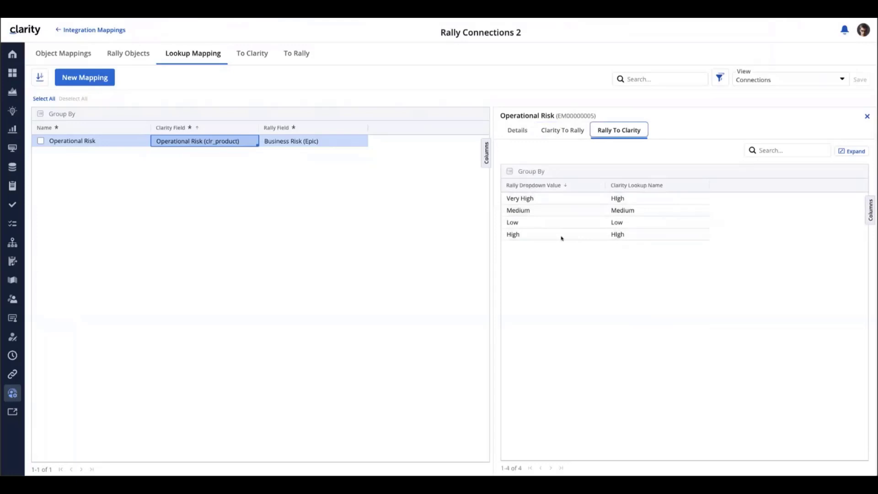
click(61, 54)
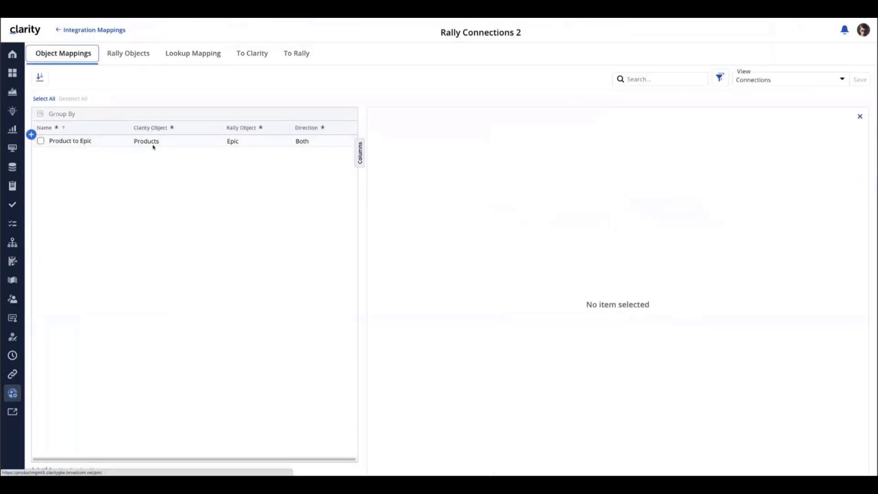
click(210, 143)
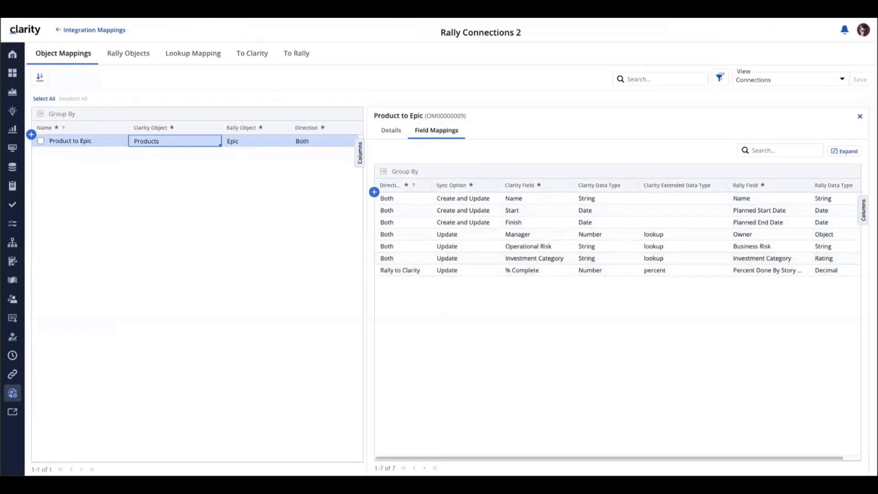
Reopen the Retail Banking product line's hierarchy and switch it to the saved view Connections with message
click(14, 129)
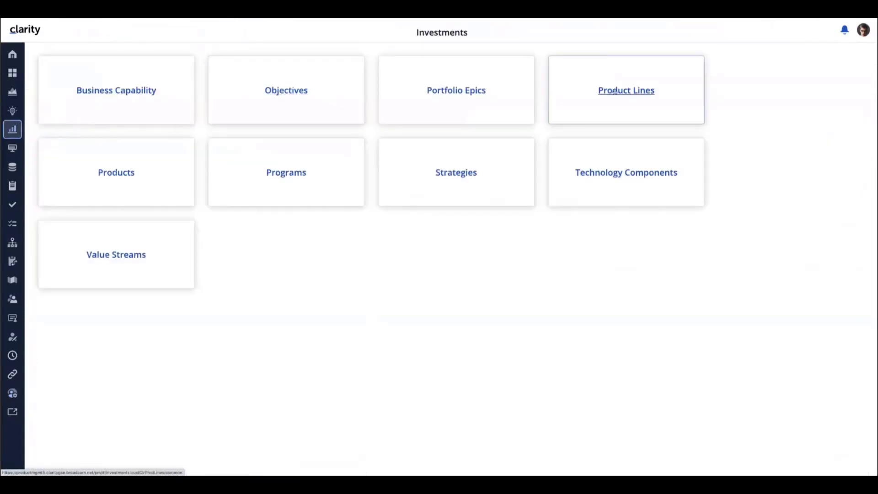
click(614, 92)
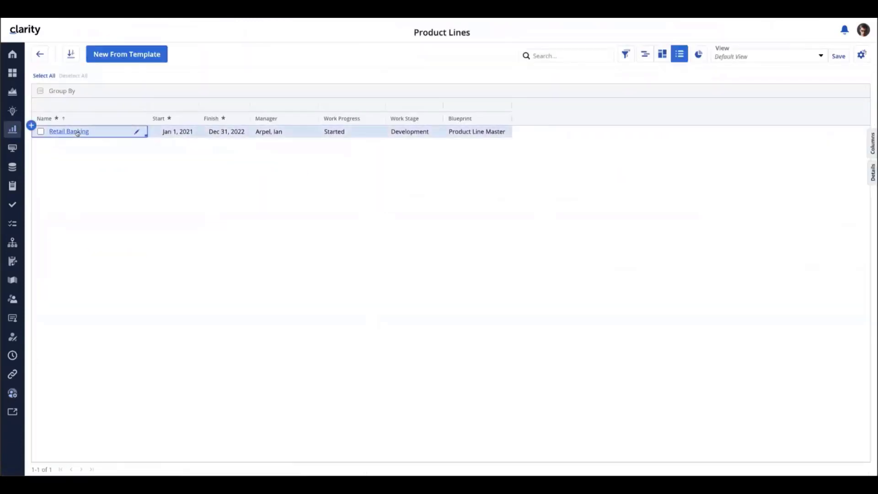
click(80, 130)
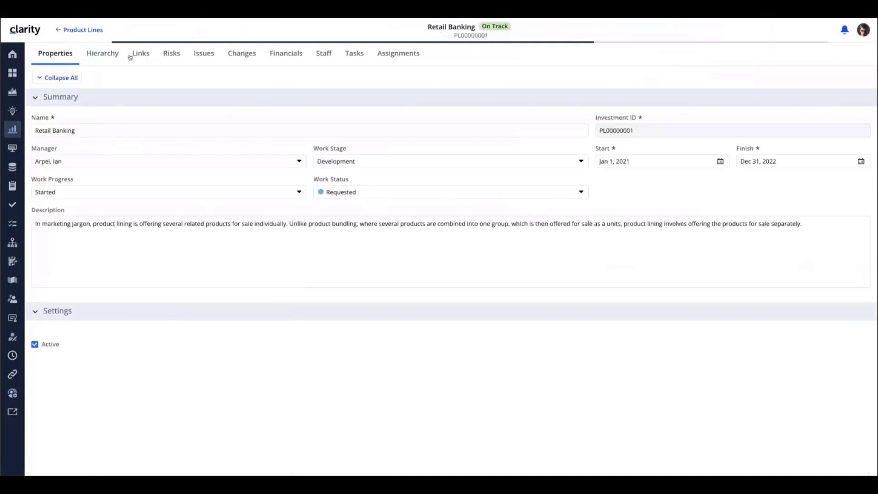
click(98, 53)
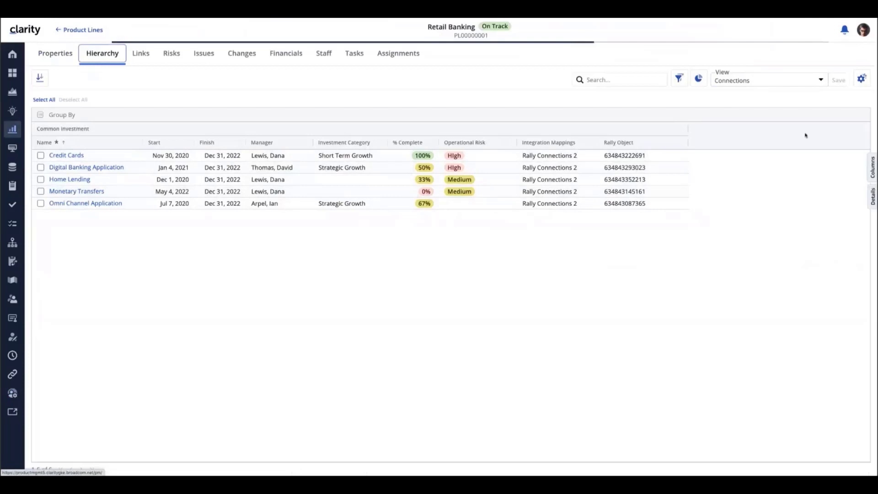
click(822, 80)
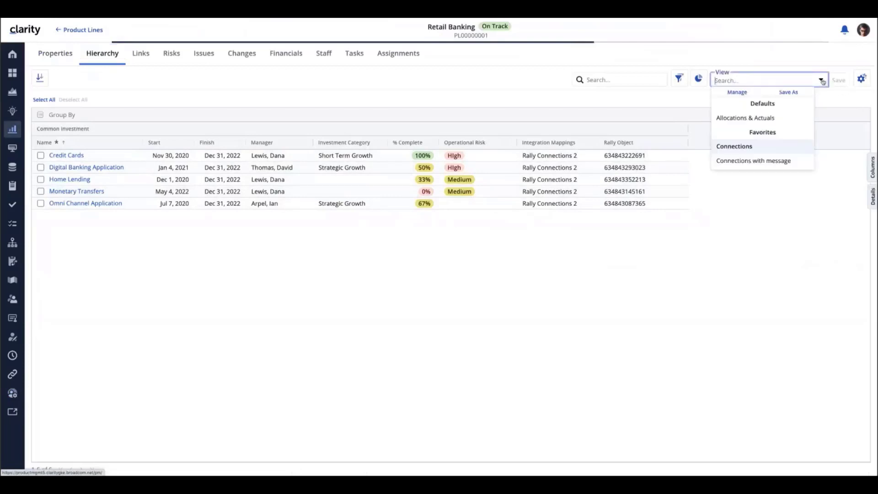
click(759, 161)
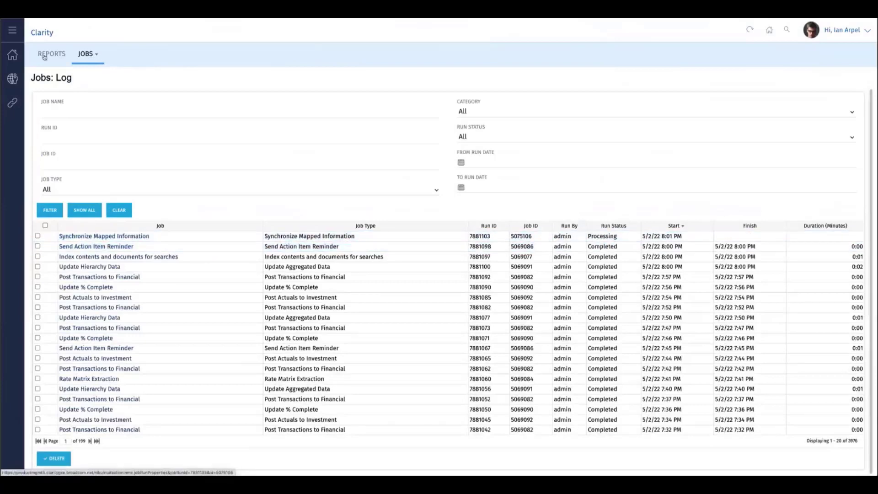
Refresh the job log in classic Clarity and review the log entries of the latest Synchronize Mapped Information run
click(30, 16)
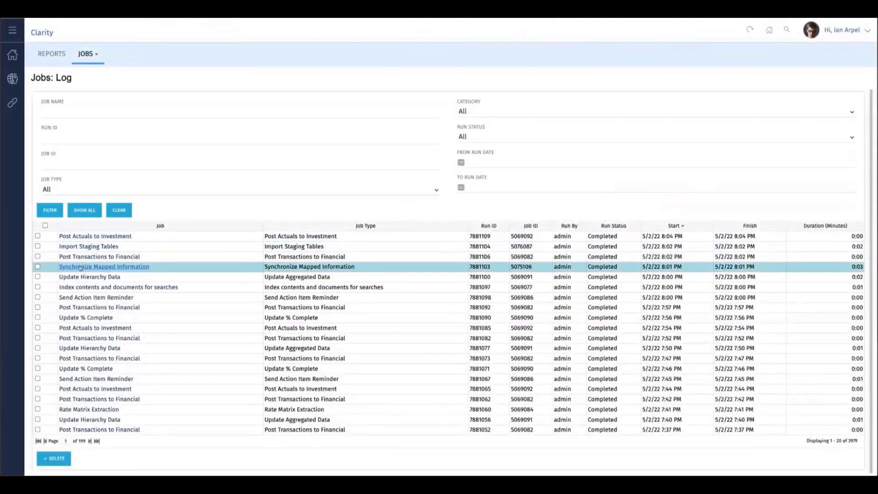
click(124, 267)
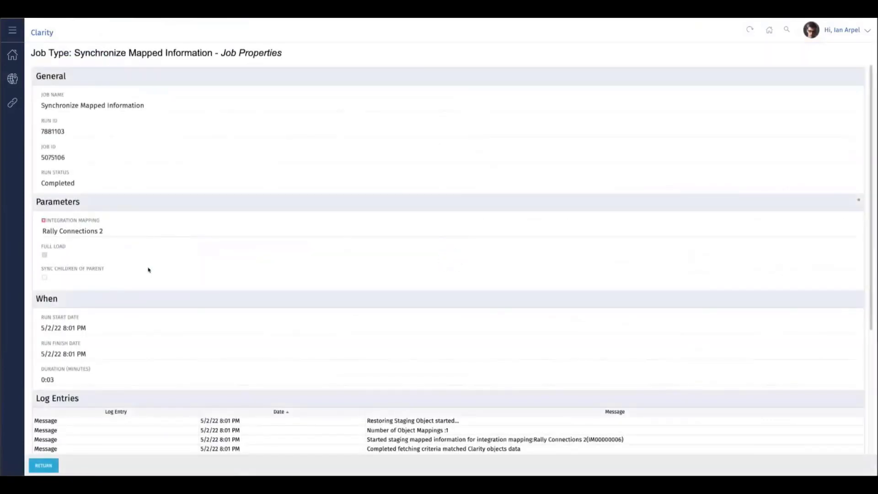
scroll(150, 270, down, 4)
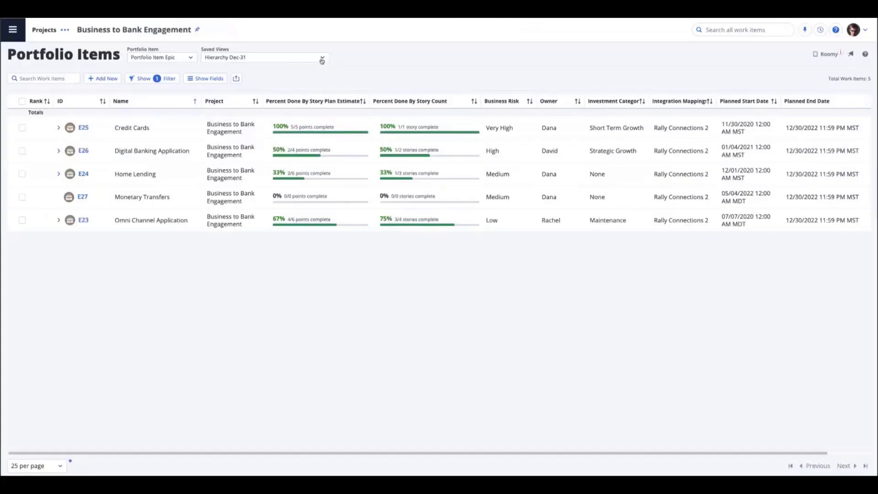
In Rally's Portfolio Items, load the saved view Theme - Connections and expand Business to Bank Engagement Strategy and its Commercial Credit Analysis epic
click(322, 58)
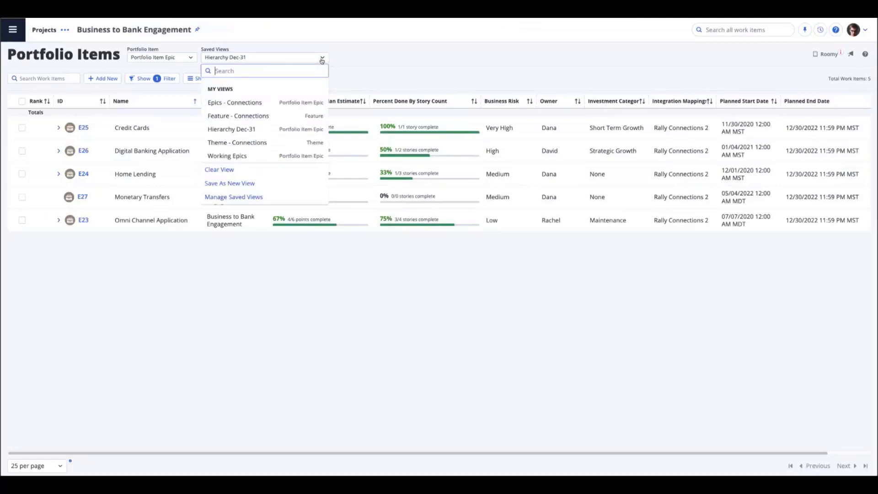
click(242, 143)
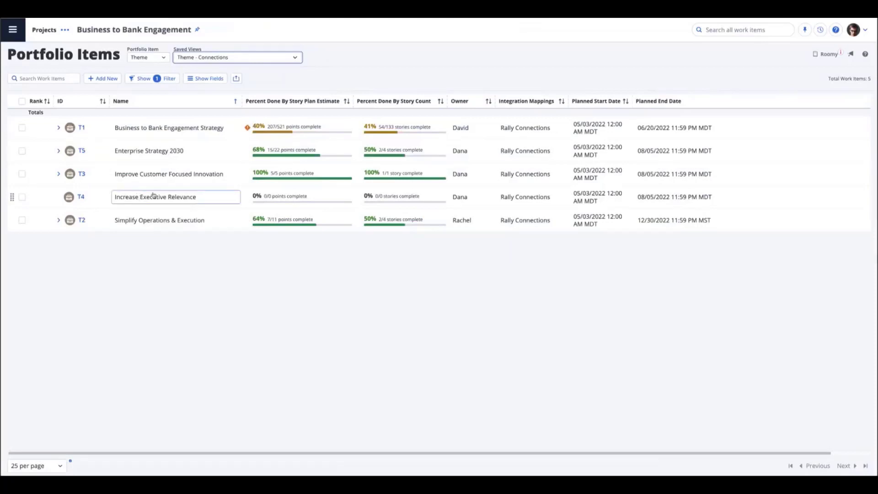
click(163, 58)
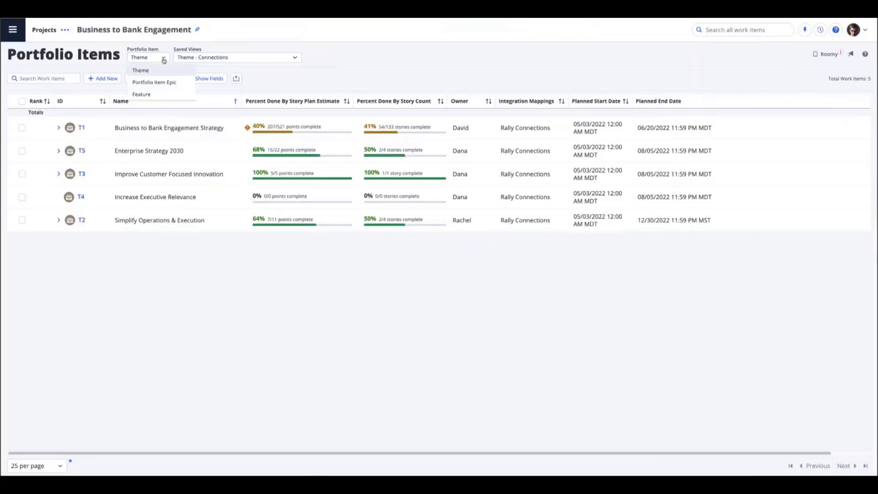
click(151, 70)
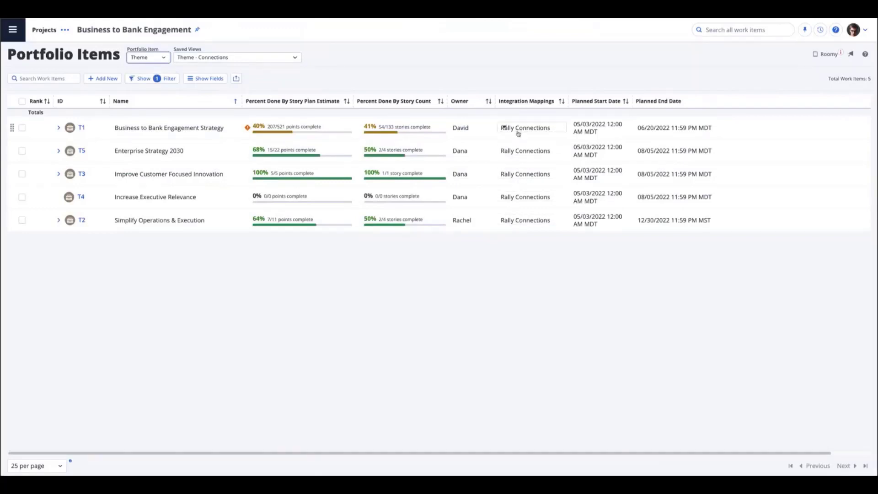
click(58, 128)
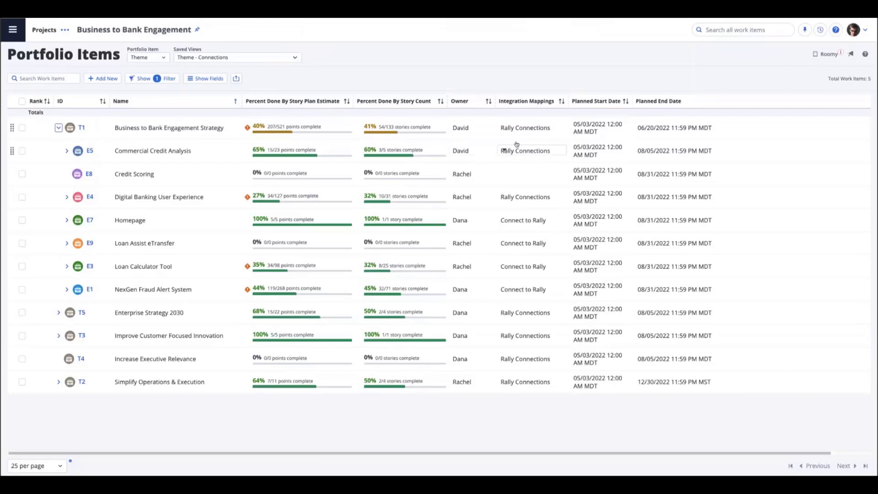
click(67, 152)
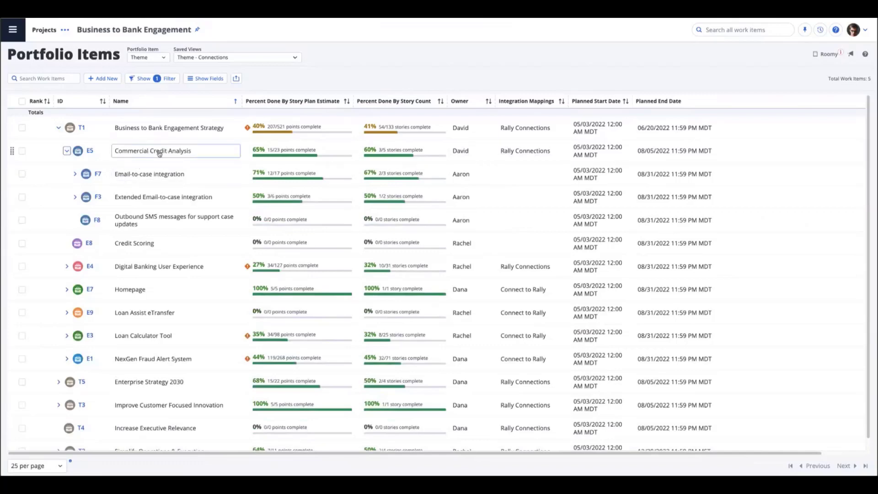
Collapse Commercial Credit Analysis, view the features under Digital Banking User Experience, and collapse the Business to Bank Engagement Strategy theme
click(66, 151)
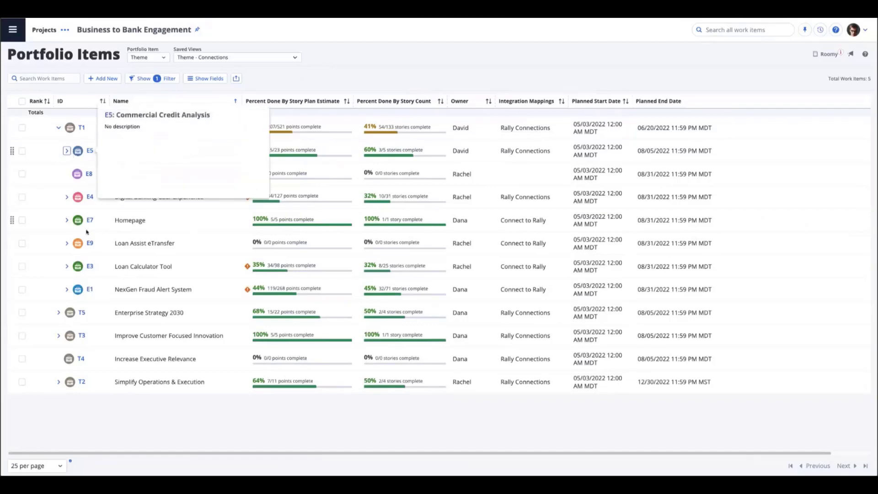
click(67, 196)
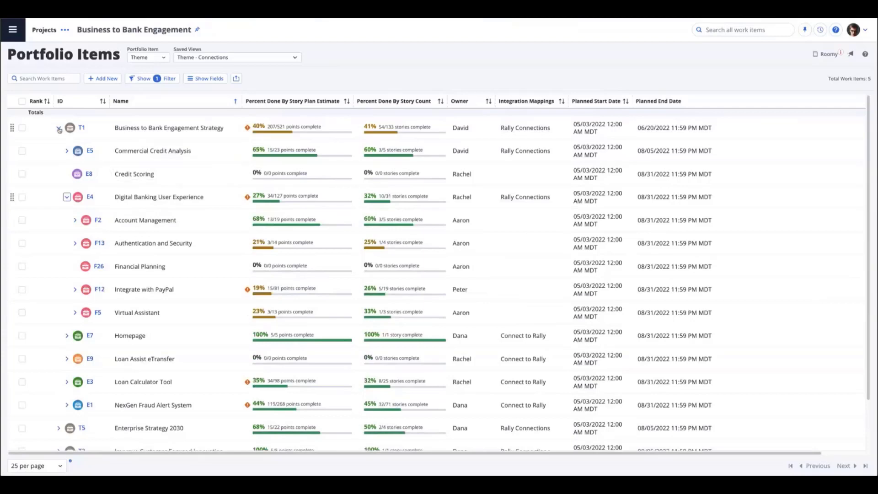
click(58, 128)
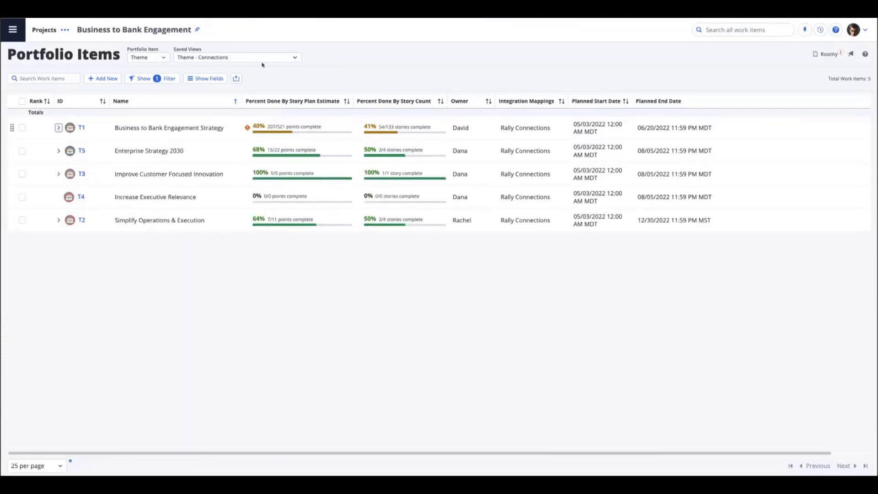
Review the portfolio items in the saved view Epics - Connections and the features in Feature - Connections
click(293, 59)
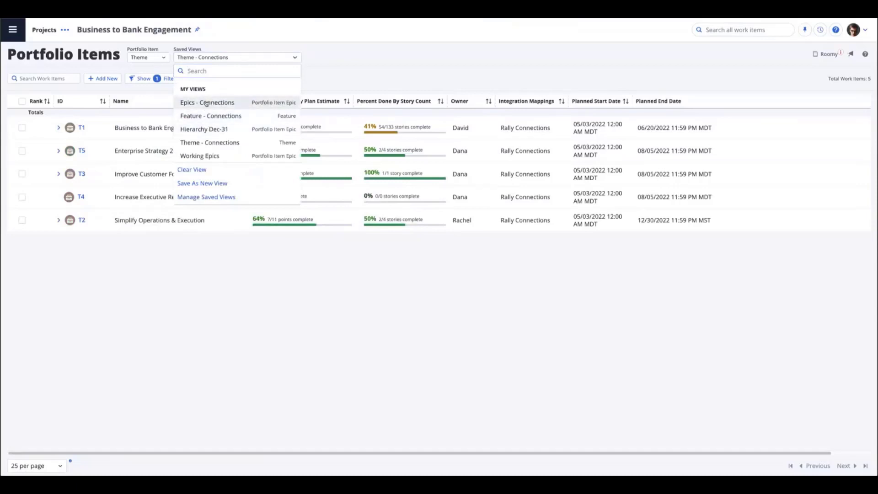
click(206, 103)
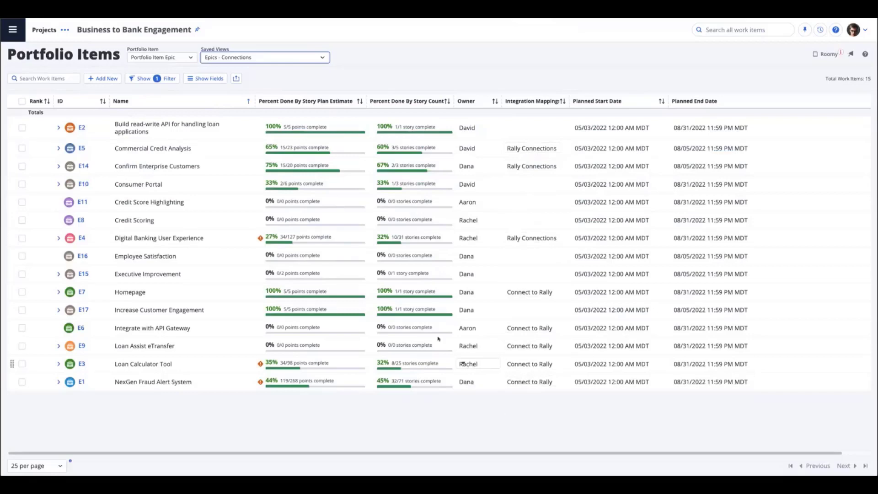
click(323, 58)
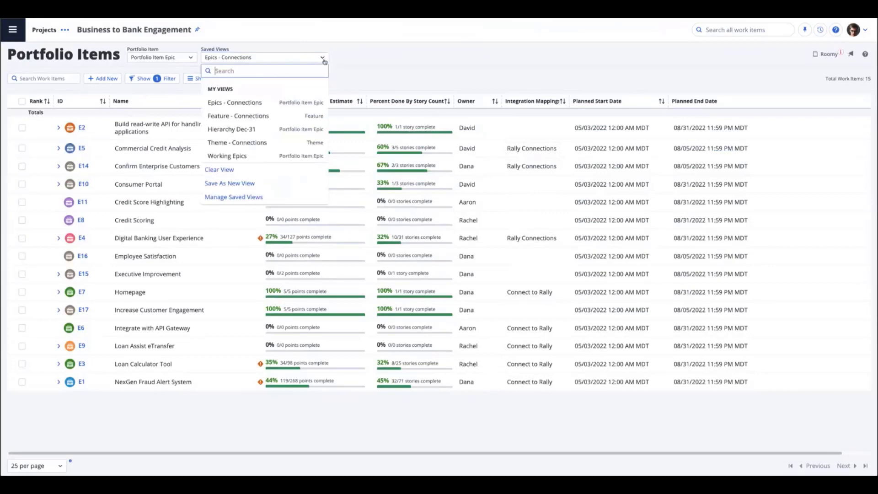
click(241, 116)
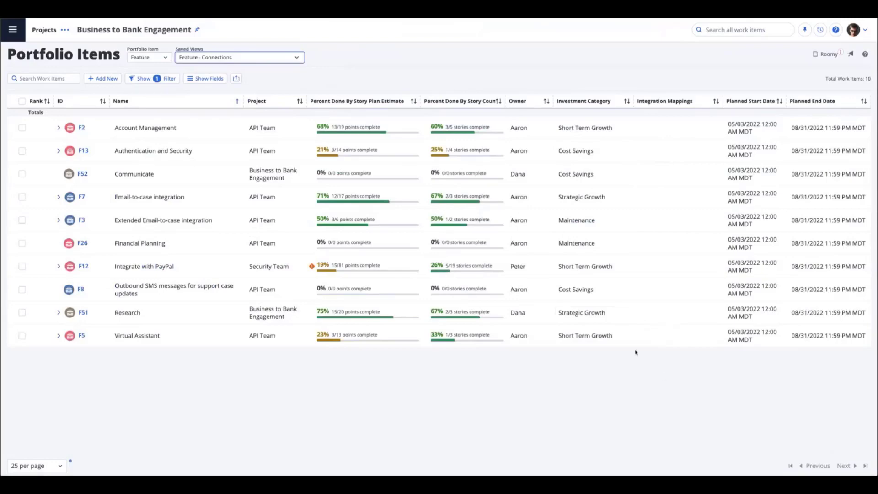
click(452, 161)
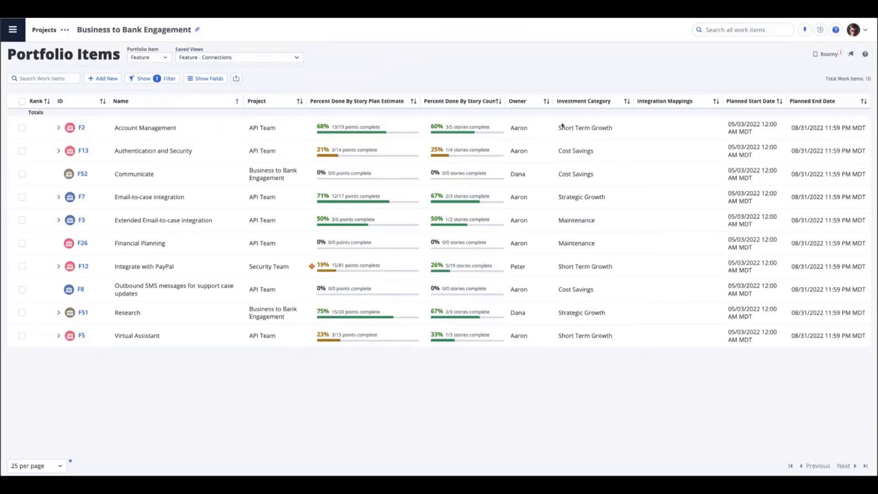
Select all features in the list and start a bulk edit assigning the suggested quick-pick person as Owner
click(22, 131)
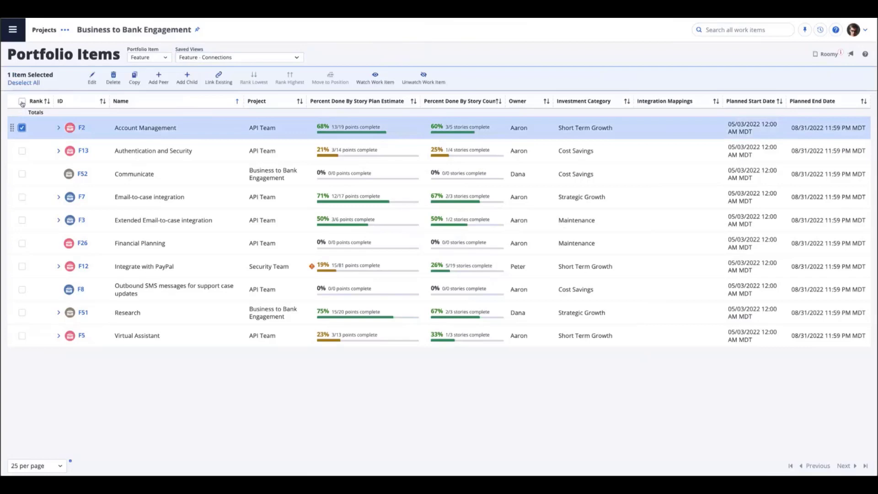
click(22, 101)
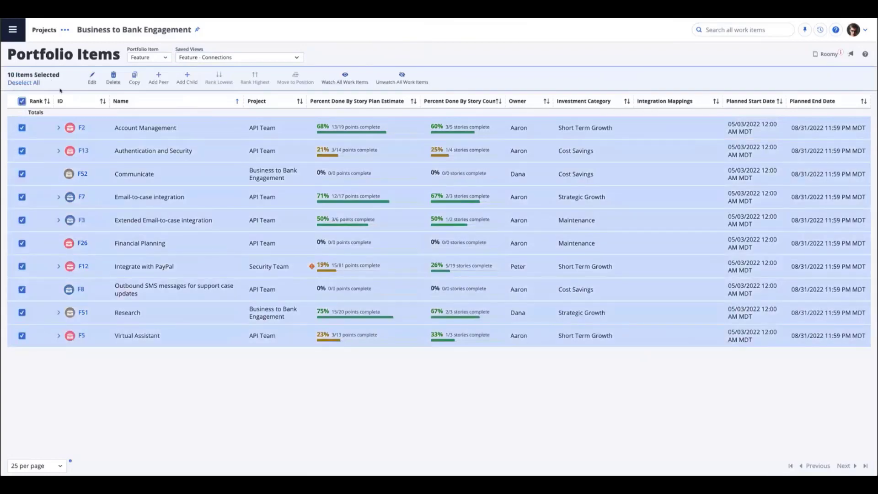
click(92, 84)
click(419, 96)
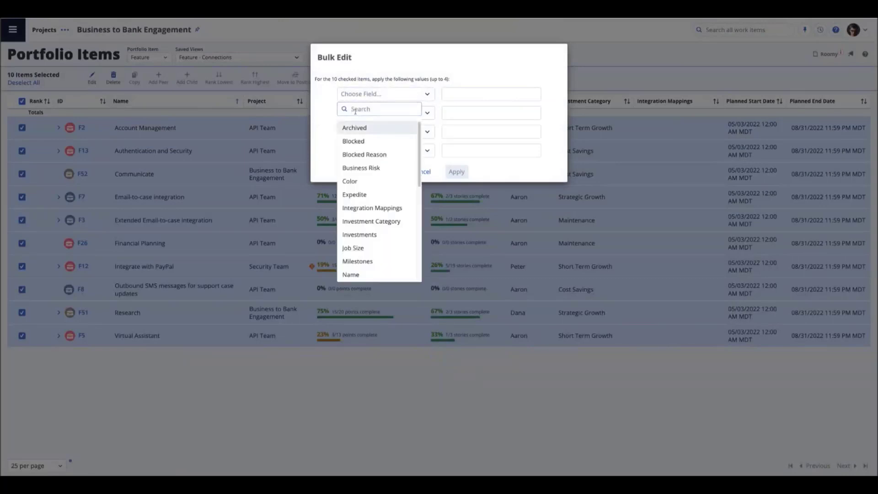
text(own)
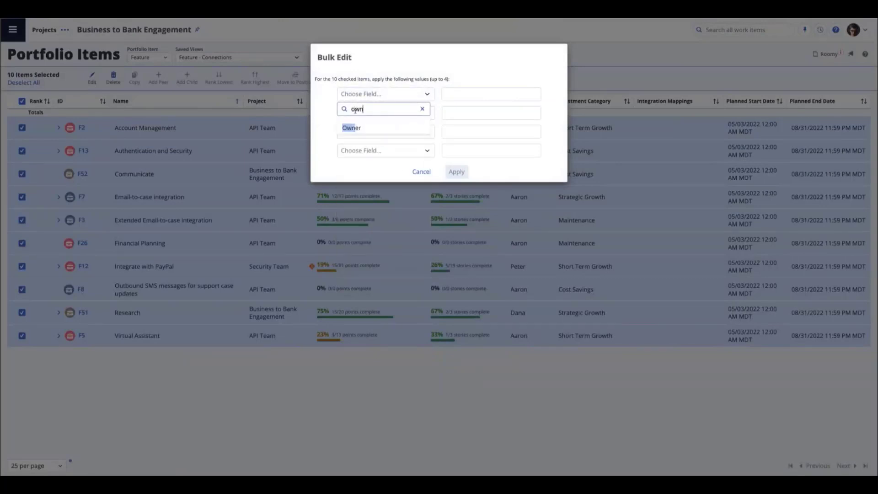
click(352, 128)
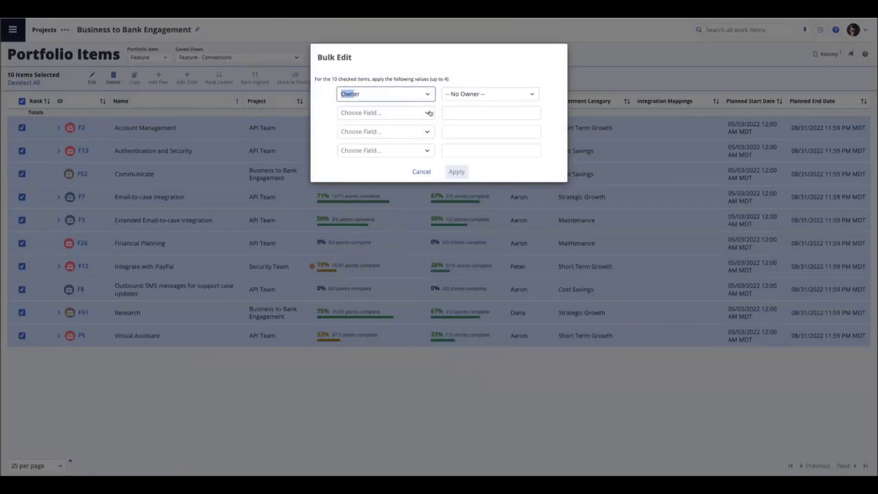
click(468, 96)
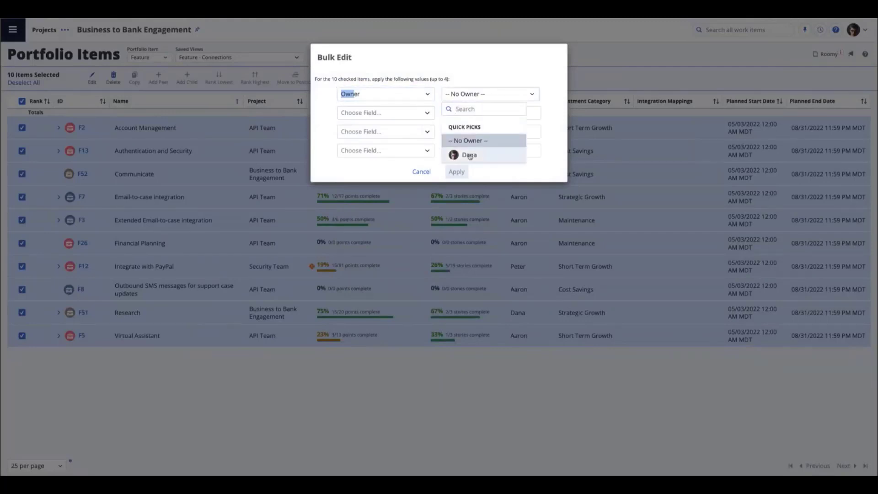
click(469, 154)
Add Investment Category with the value Strategic Growth to the bulk edit and apply it to the selected features
click(383, 115)
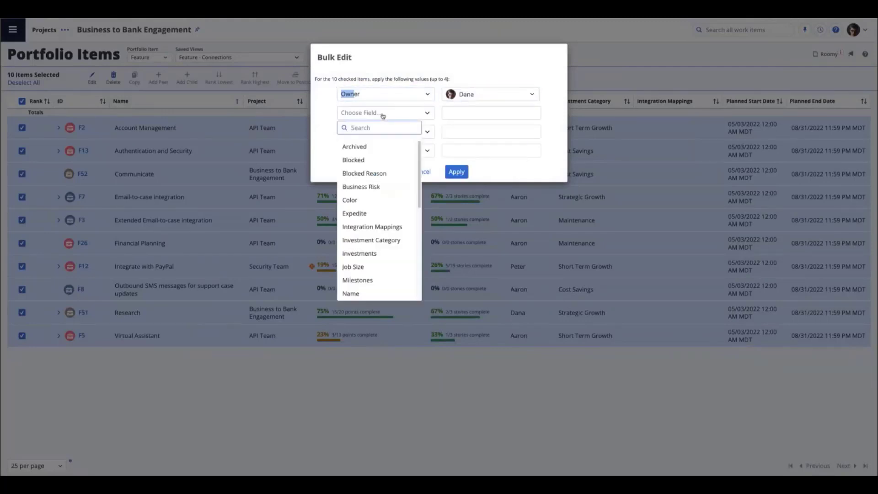
text(inv)
click(384, 148)
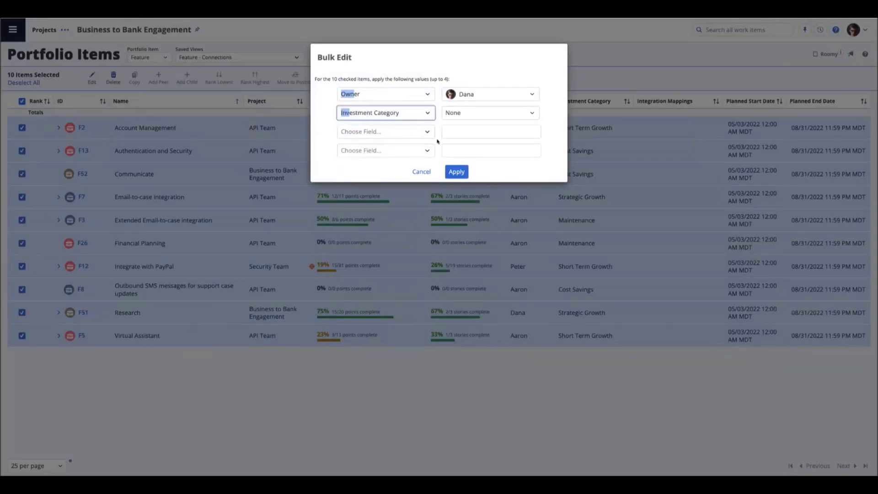
click(533, 113)
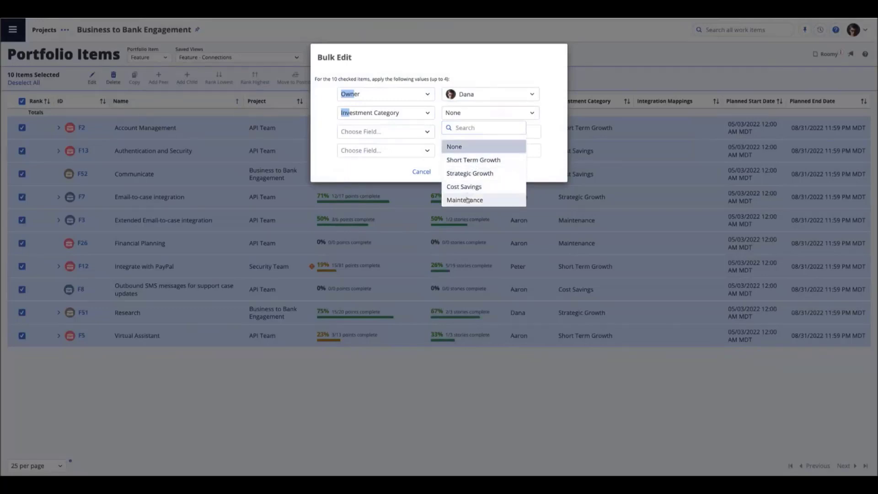
click(466, 173)
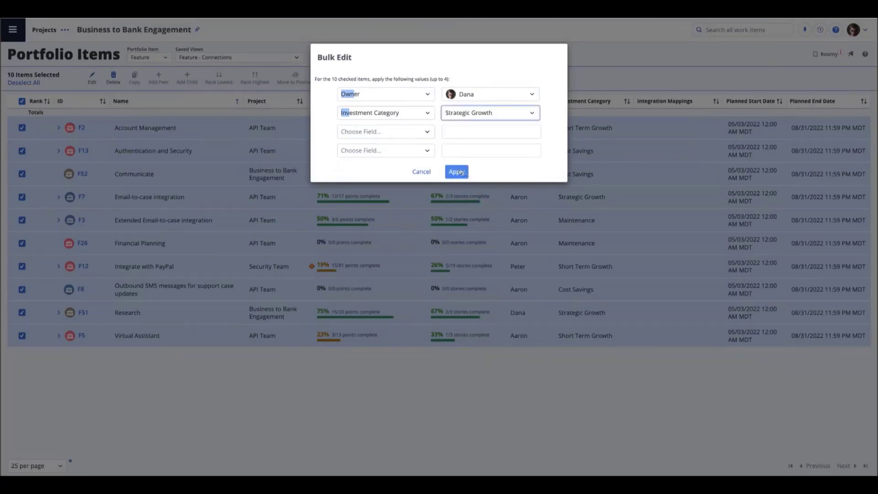
click(458, 170)
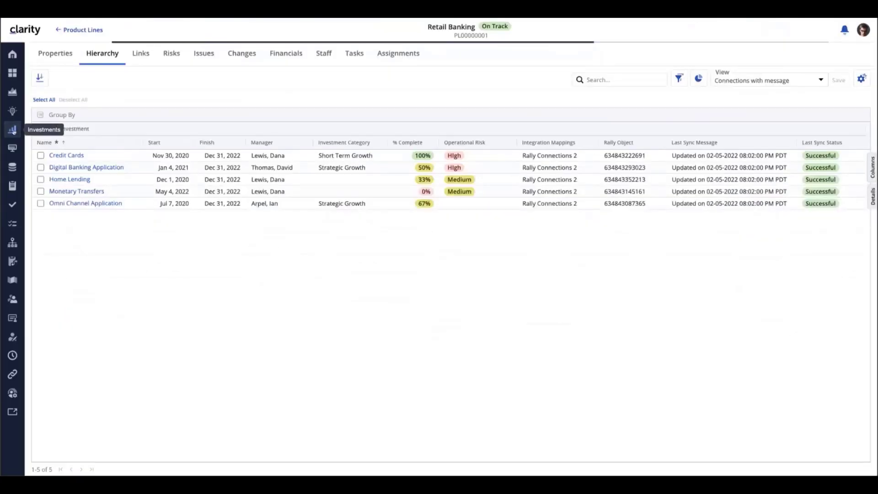
Switch to Clarity and review the synchronized investments in the Strategies and Portfolio Epics lists
click(12, 129)
click(458, 175)
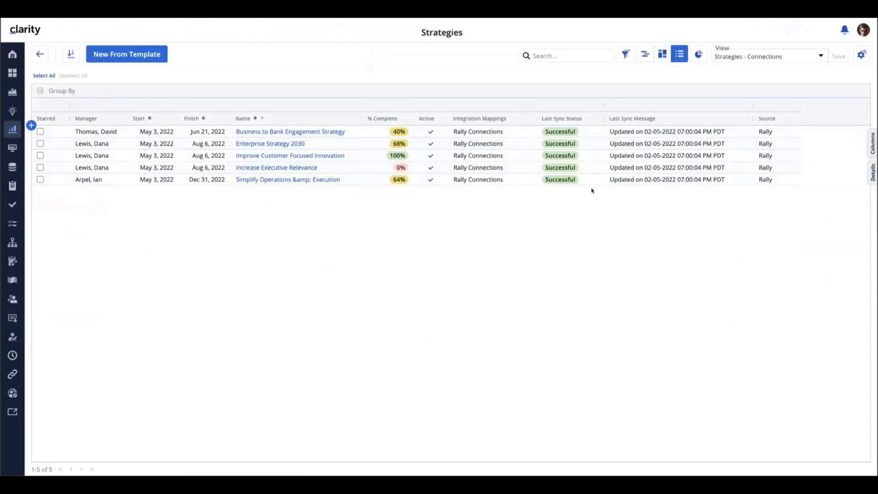
click(12, 131)
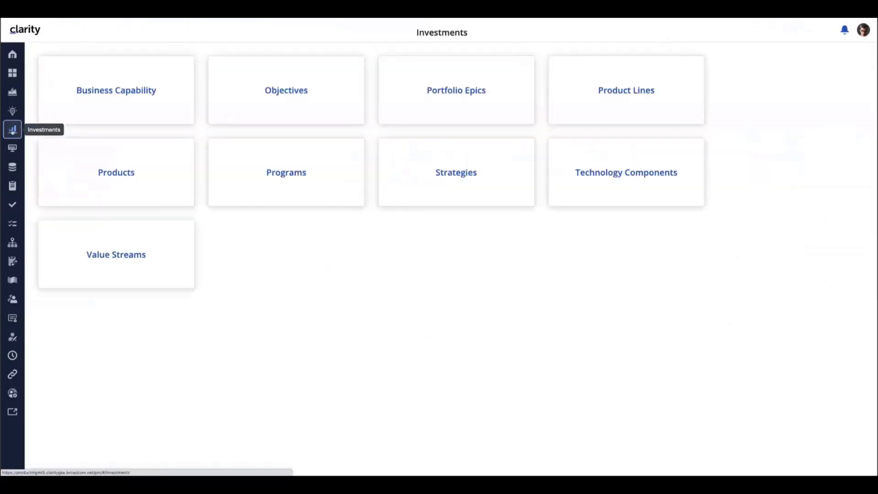
click(435, 91)
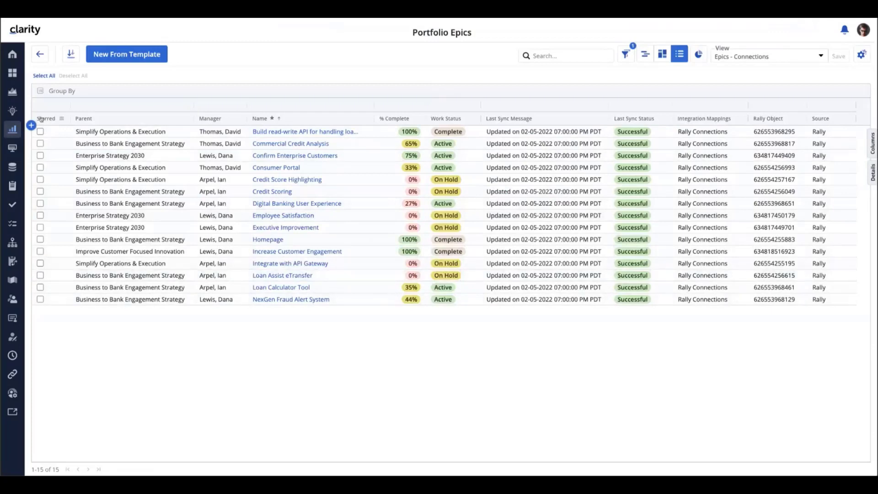
Open the Technology Components list and widen the Investment Category column
click(12, 129)
click(617, 177)
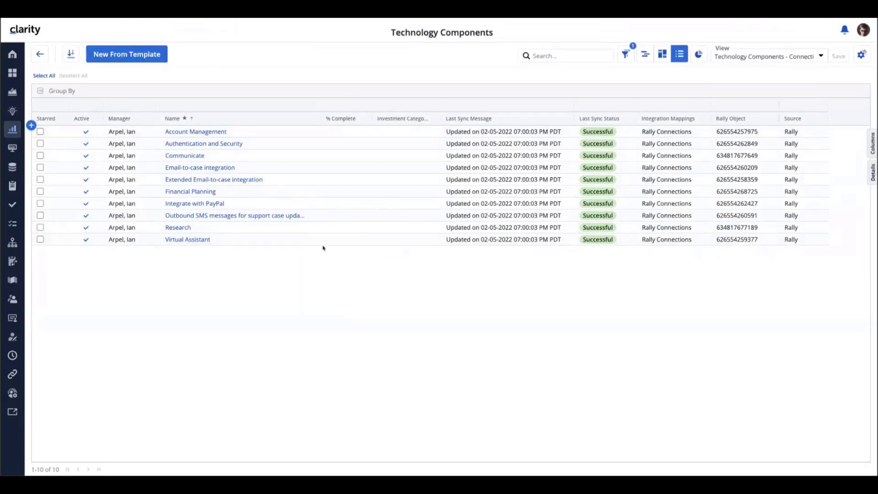
drag(440, 118, 458, 118)
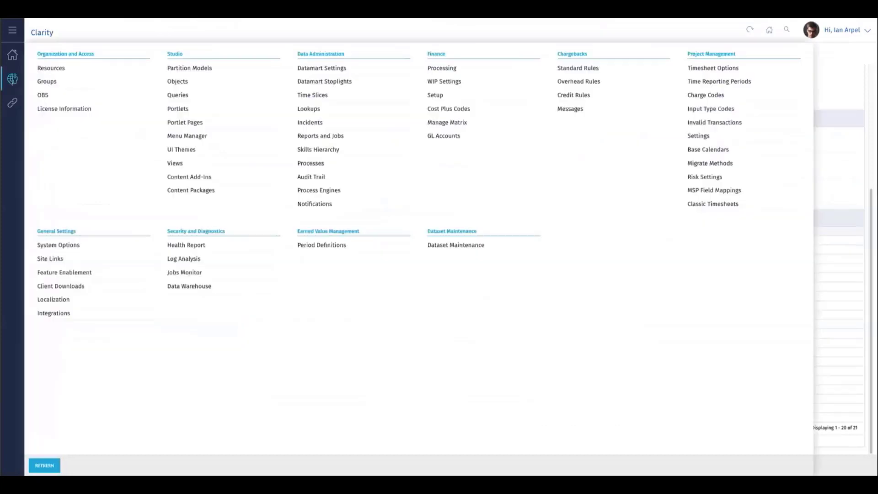
In classic Clarity, open the available jobs and filter them by the job type "sync"
click(12, 54)
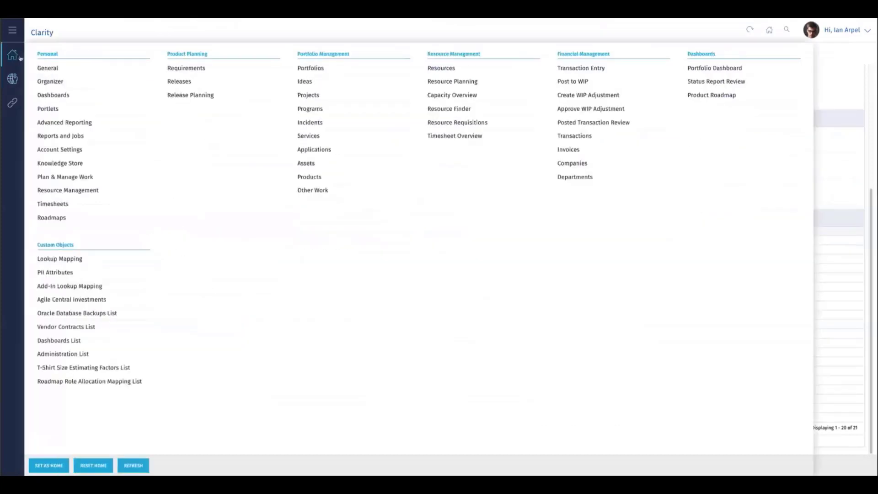
click(59, 134)
click(93, 56)
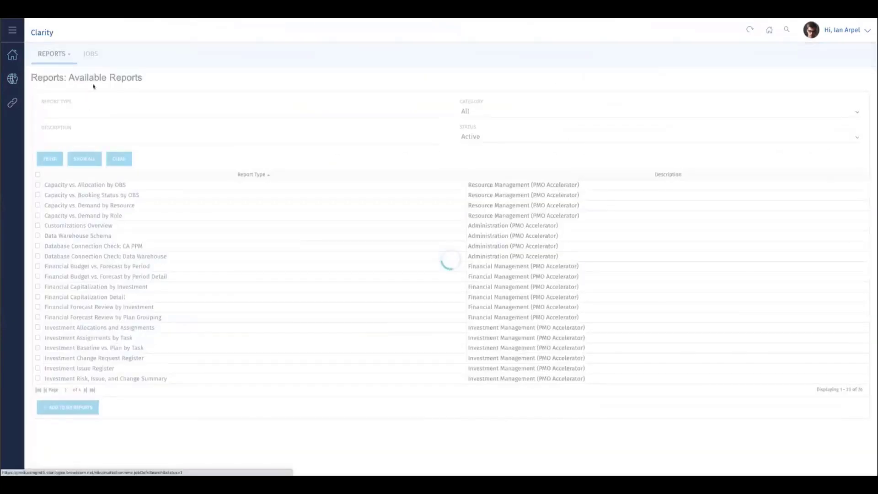
click(85, 111)
text(sync)
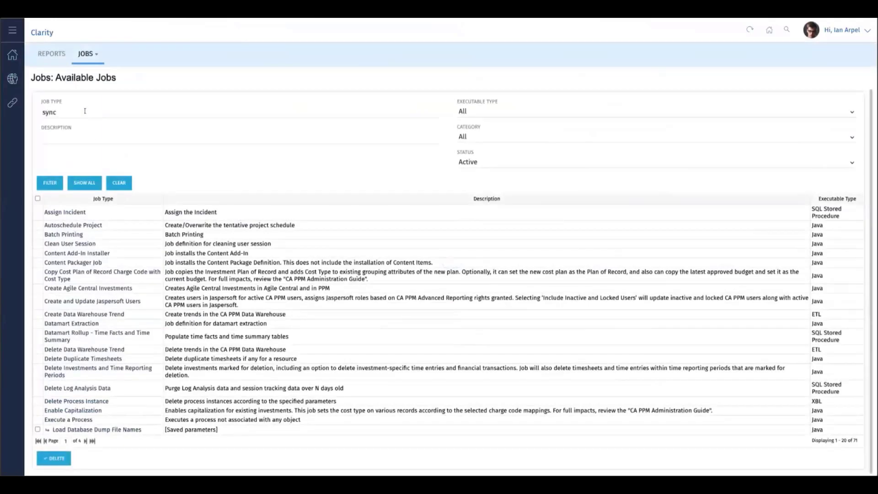
click(50, 182)
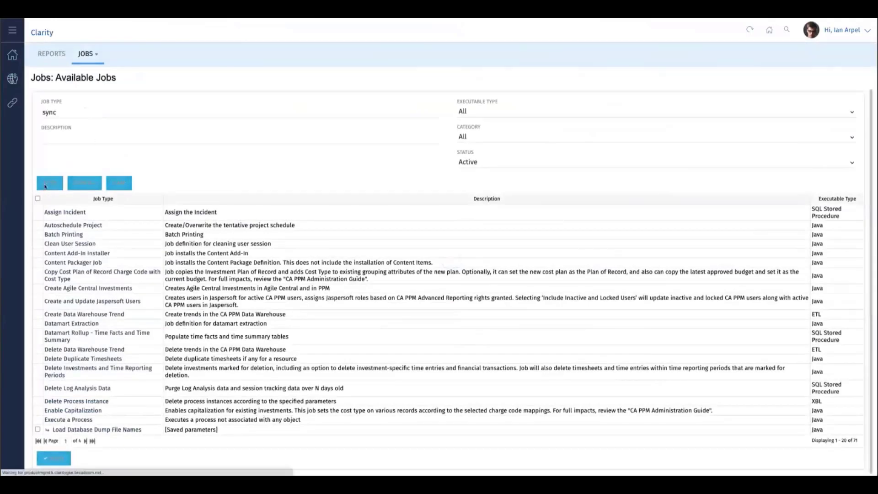
Submit Synchronize Mapped Information immediately for Rally Connections with Full Load and Sync Children of Parent enabled, and open the job log
click(72, 251)
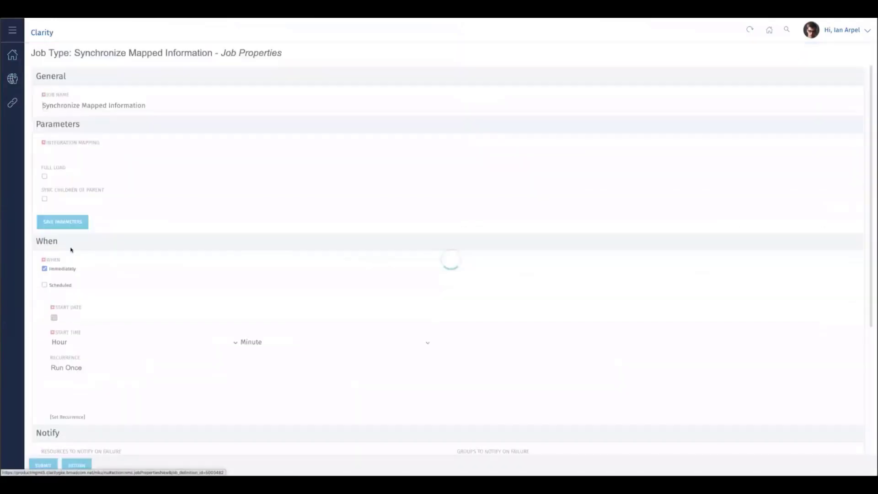
click(54, 152)
text(rall)
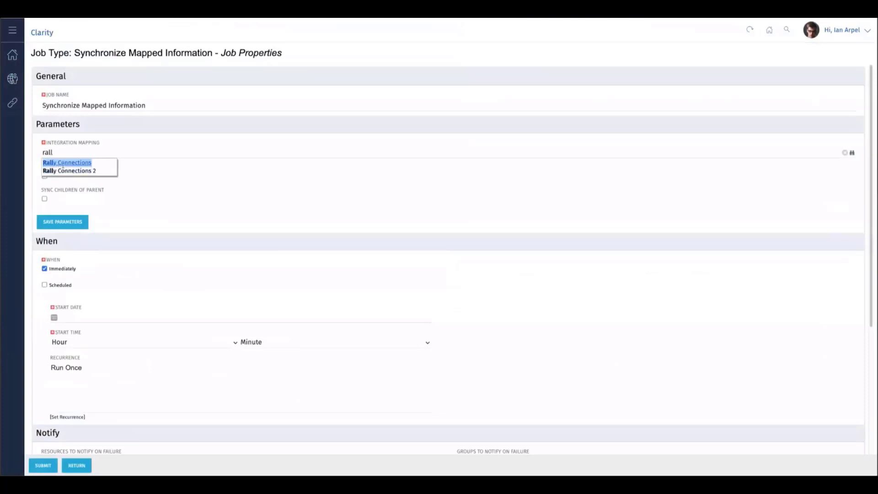
click(62, 164)
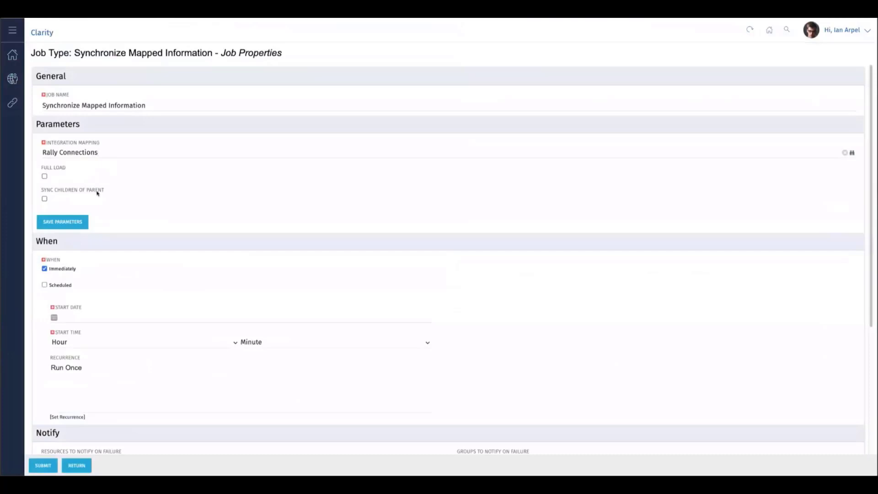
click(45, 200)
click(45, 177)
click(41, 464)
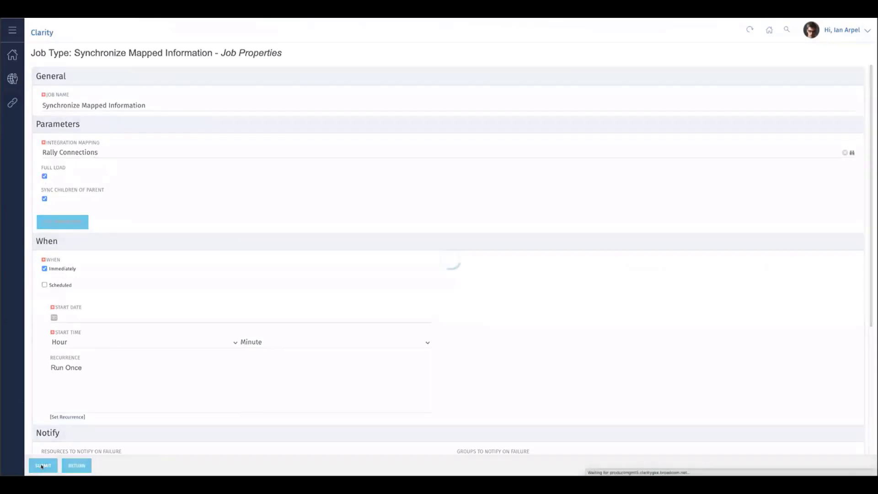
click(93, 55)
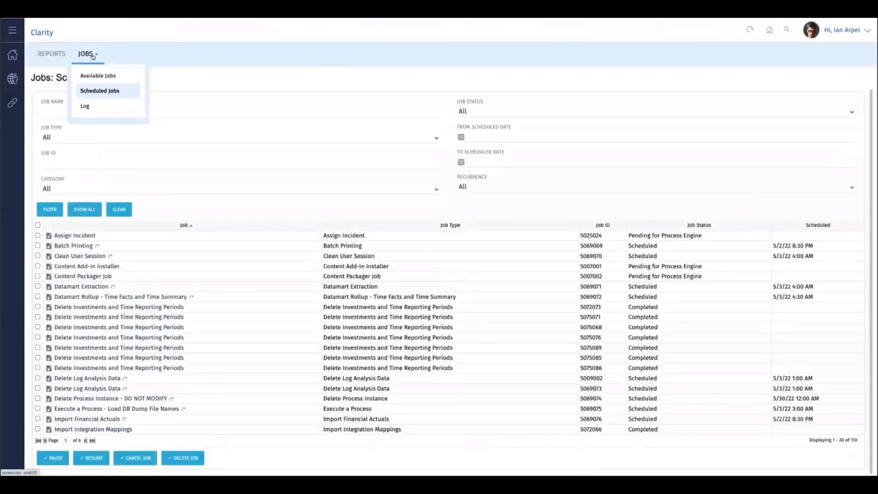
click(89, 108)
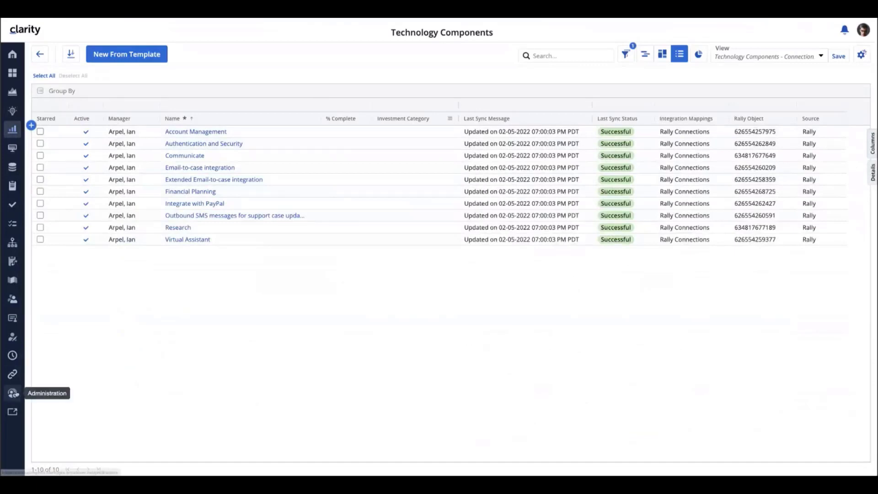
Open the Rally Connections integration mapping and review the field mappings of Strategies to Themes, Epics to Epics and Tech to Features
click(12, 393)
click(668, 114)
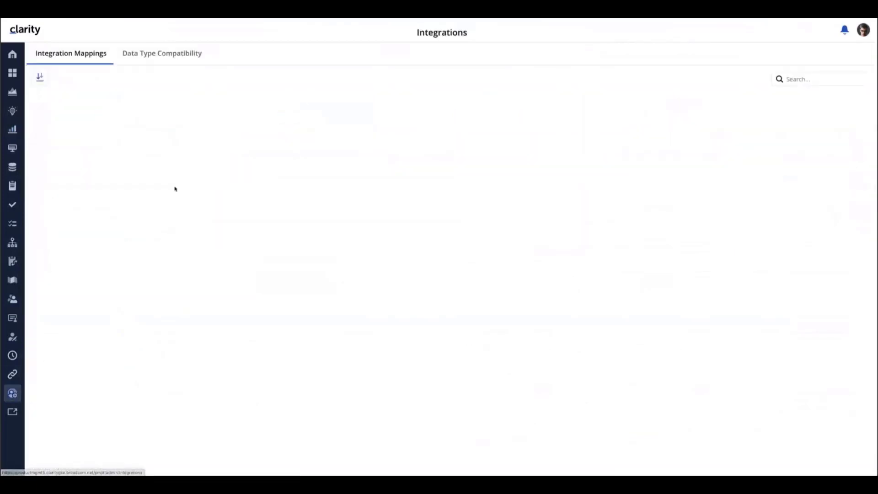
click(67, 153)
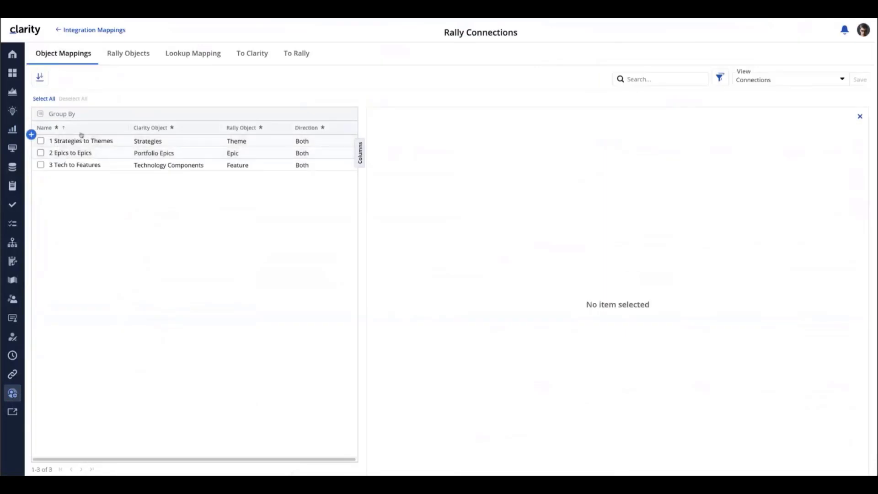
click(130, 142)
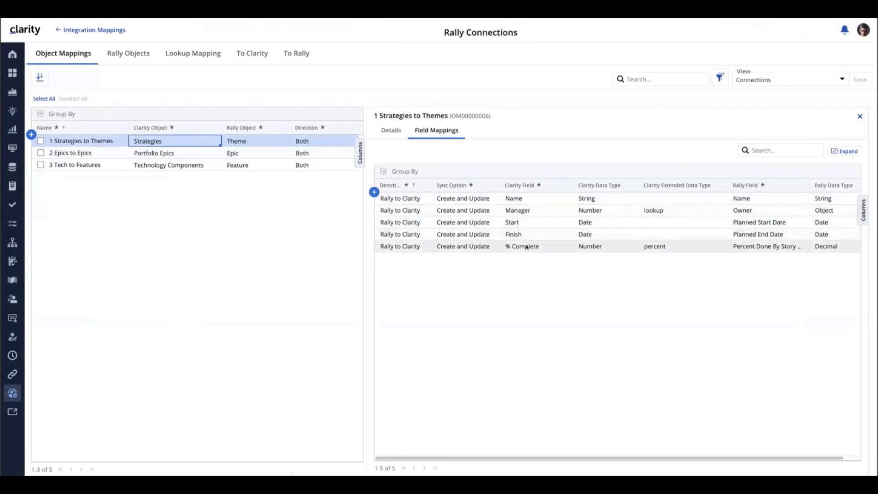
click(108, 155)
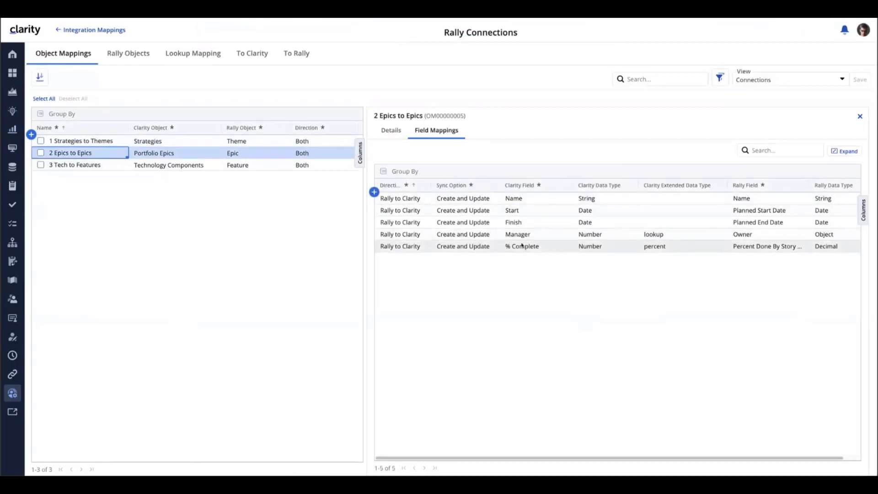
click(79, 165)
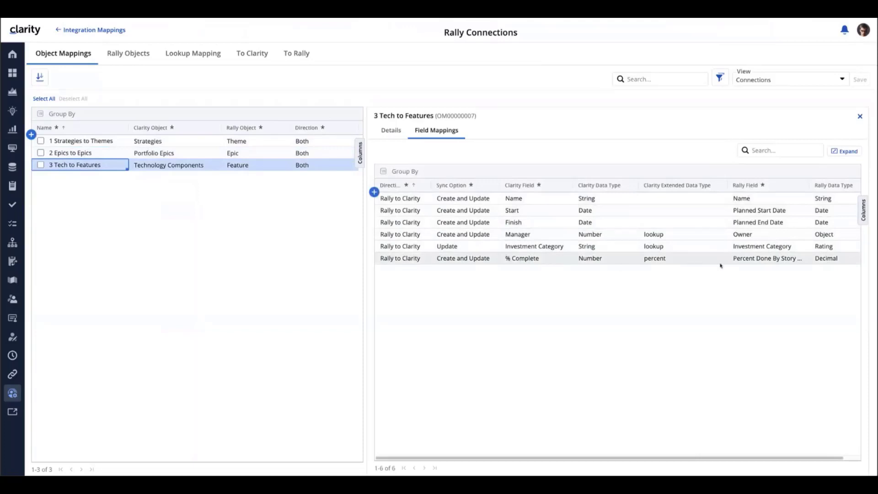
click(764, 259)
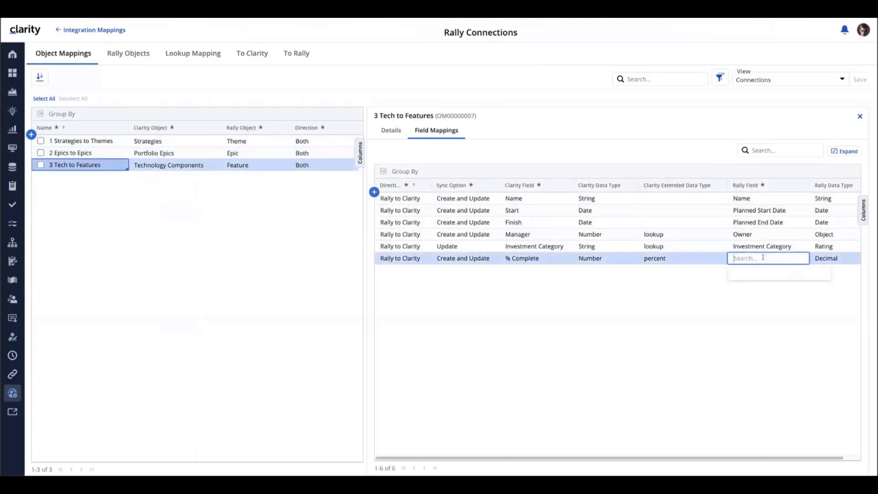
click(641, 330)
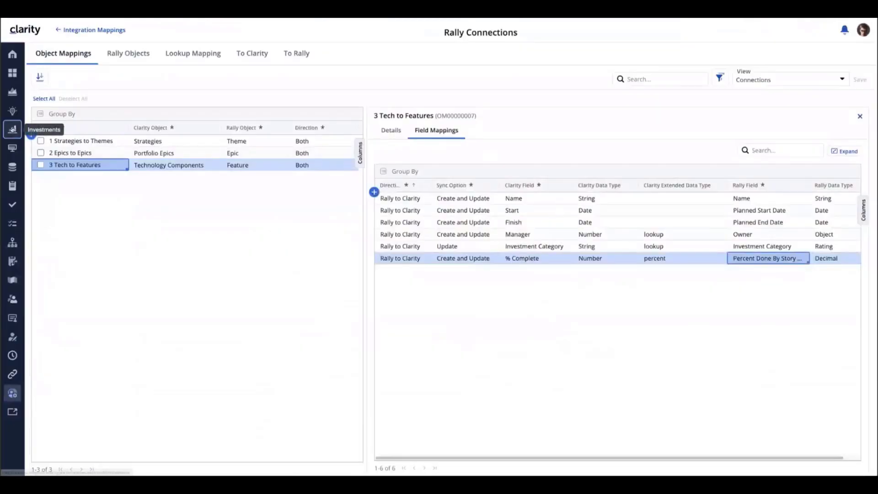
Review the synchronized investments in the Technology Components and Portfolio Epics lists, and open the Strategies list
click(13, 129)
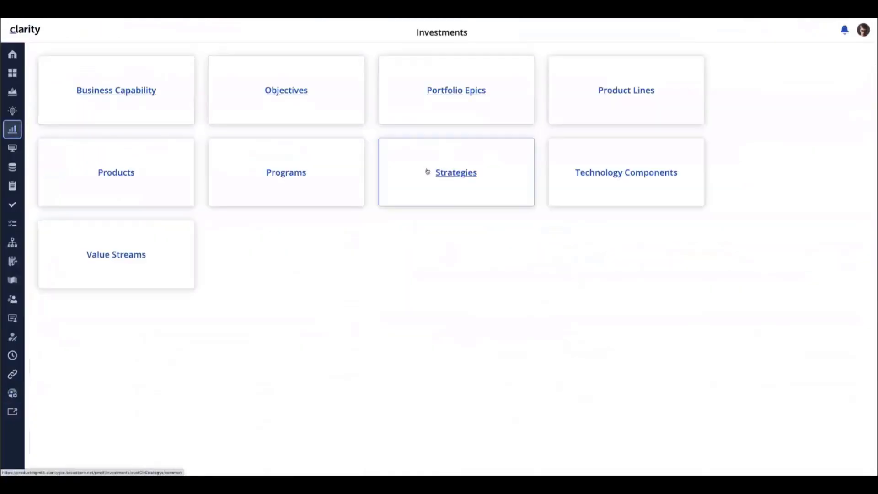
click(624, 174)
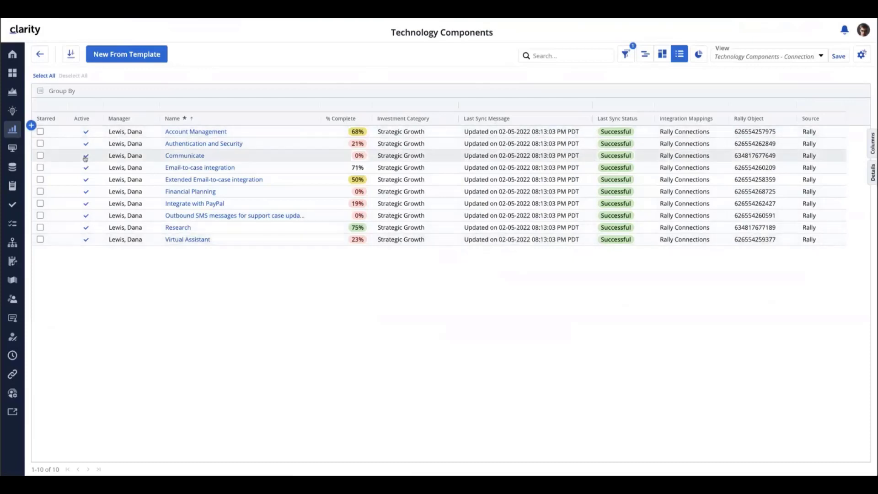
click(12, 129)
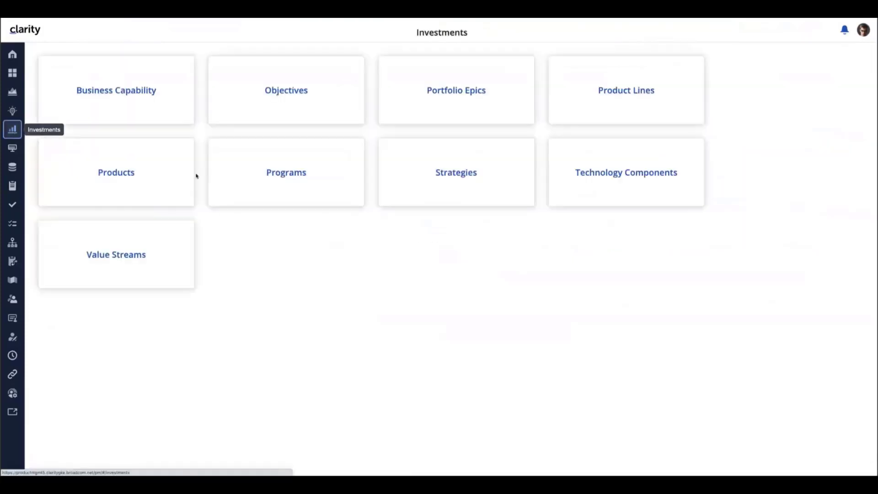
click(465, 91)
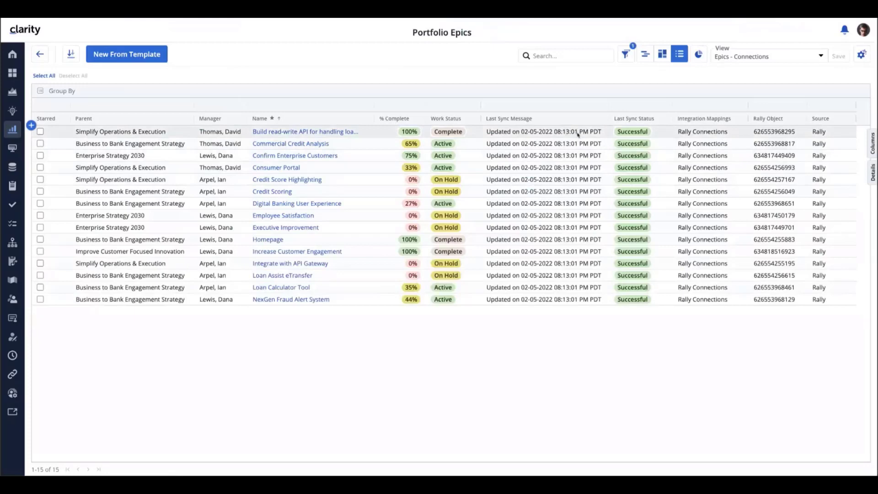
click(13, 132)
click(446, 178)
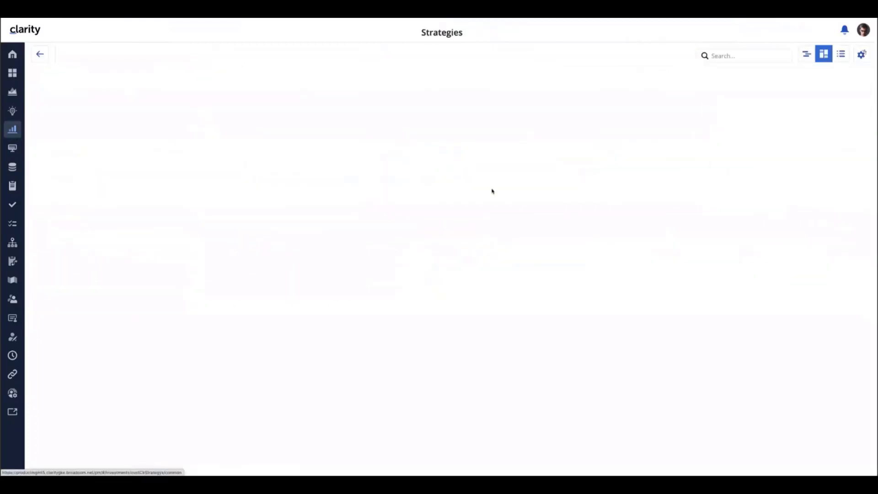